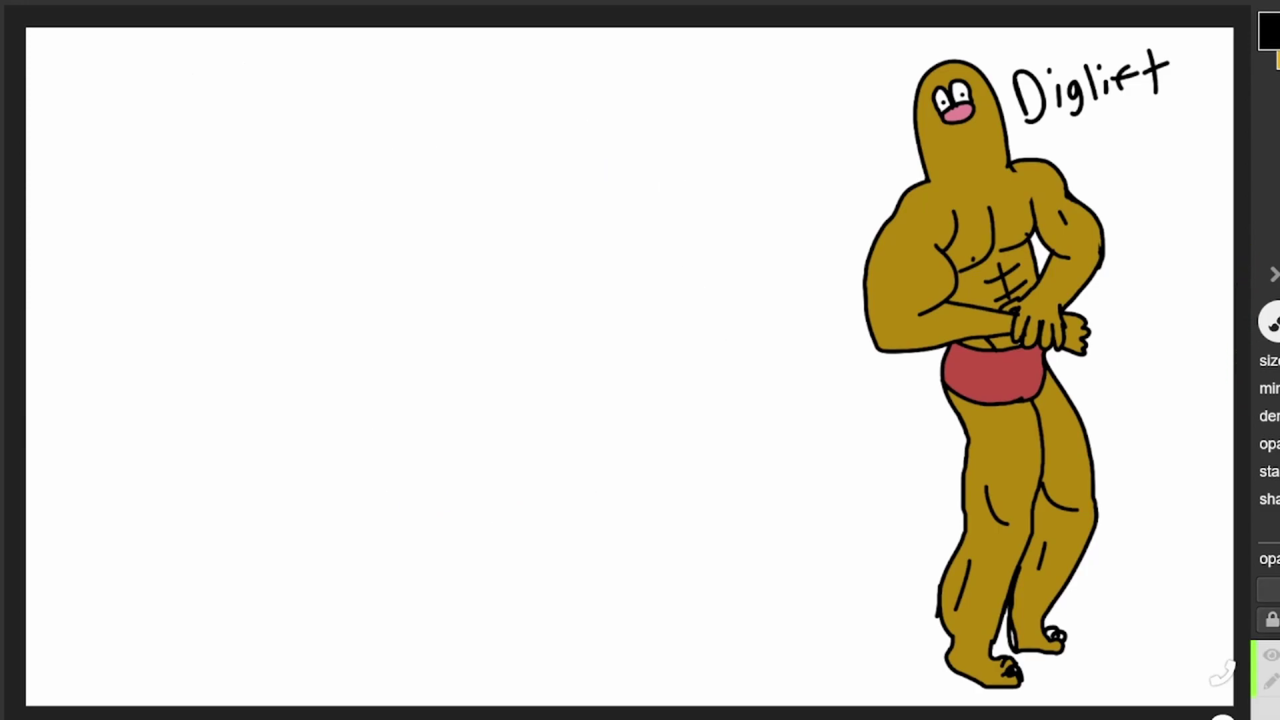
{"action": "scroll", "coordinate": [904, 480], "scroll_direction": "down", "scroll_amount": 2}
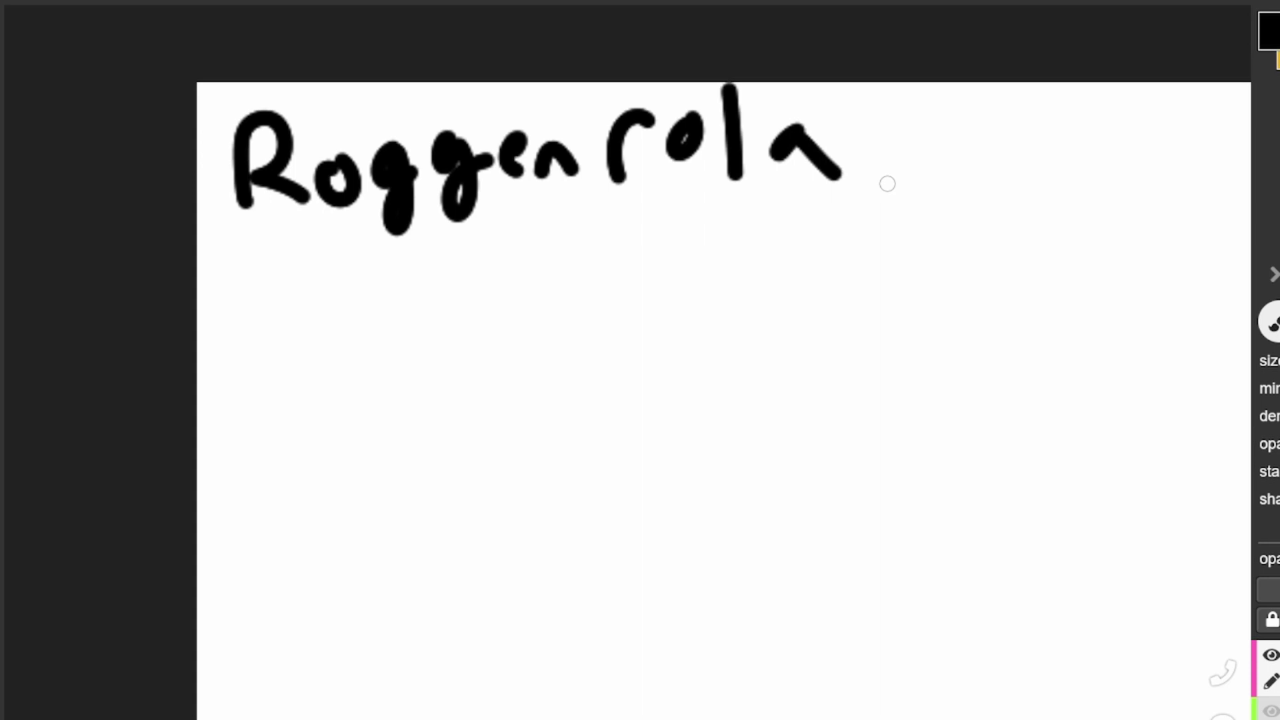
{"action": "scroll", "coordinate": [943, 194], "scroll_direction": "down", "scroll_amount": 3}
{"action": "scroll", "coordinate": [565, 213], "scroll_direction": "down", "scroll_amount": 3}
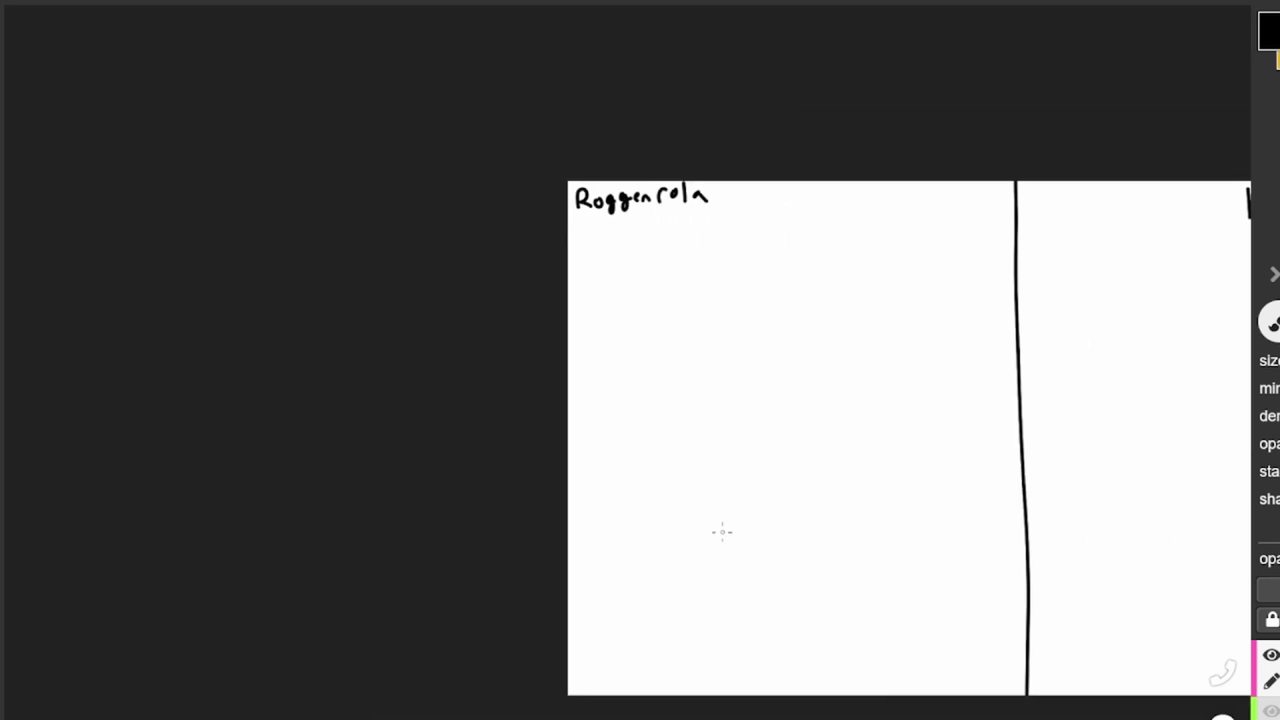
{"action": "scroll", "coordinate": [549, 392], "scroll_direction": "down", "scroll_amount": 3}
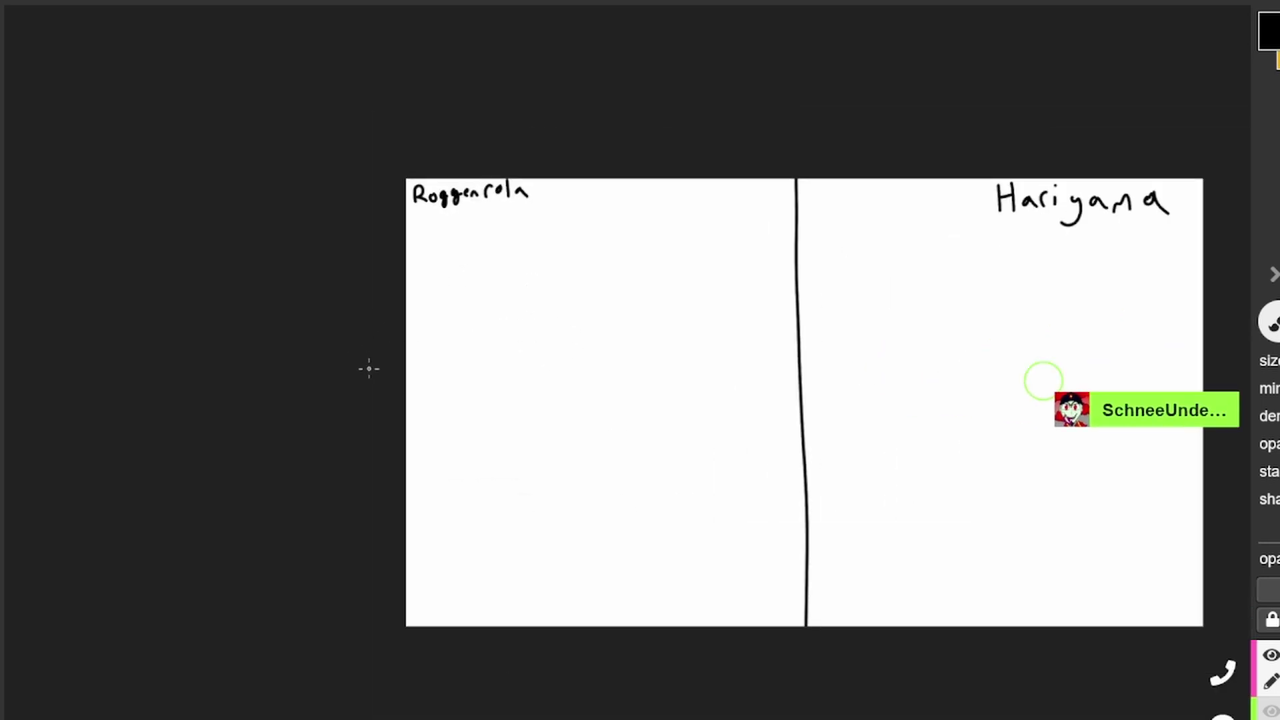
{"action": "scroll", "coordinate": [368, 374], "scroll_direction": "up", "scroll_amount": 3}
{"action": "scroll", "coordinate": [374, 391], "scroll_direction": "up", "scroll_amount": 2}
{"action": "scroll", "coordinate": [817, 385], "scroll_direction": "up", "scroll_amount": 1}
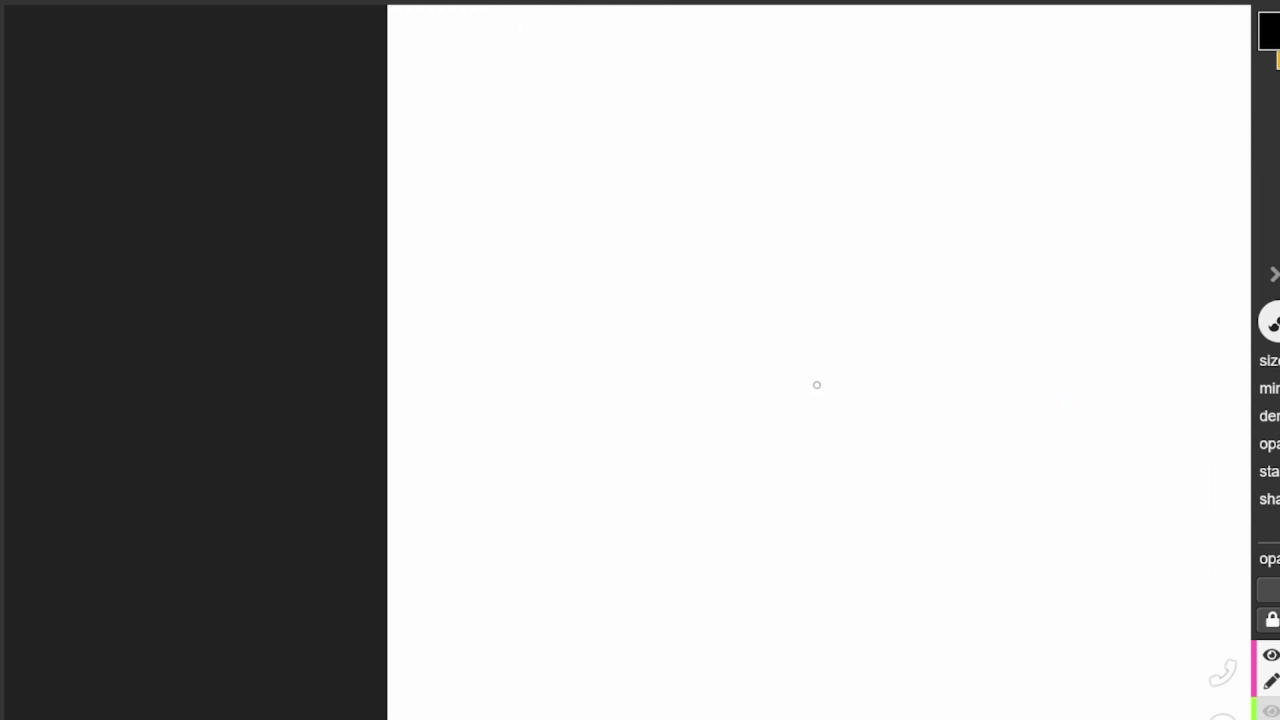
{"action": "scroll", "coordinate": [801, 360], "scroll_direction": "right", "scroll_amount": 3}
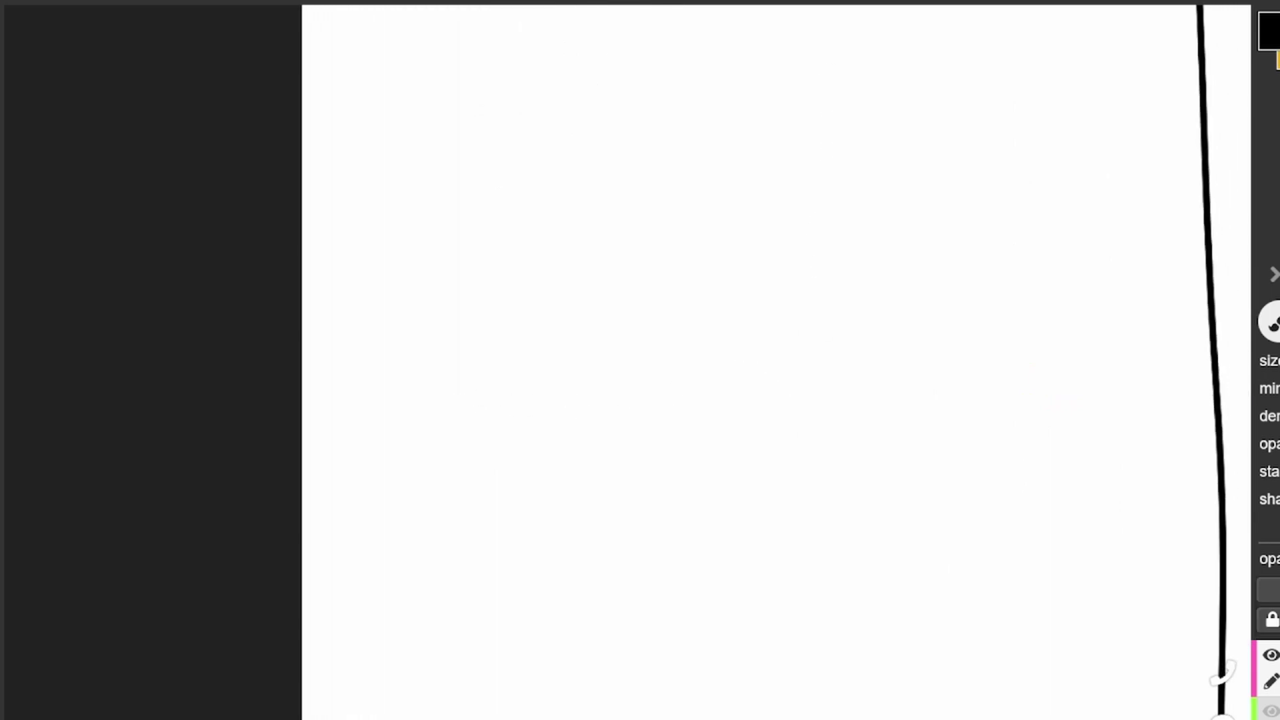
{"action": "scroll", "coordinate": [801, 361], "scroll_direction": "left", "scroll_amount": 1}
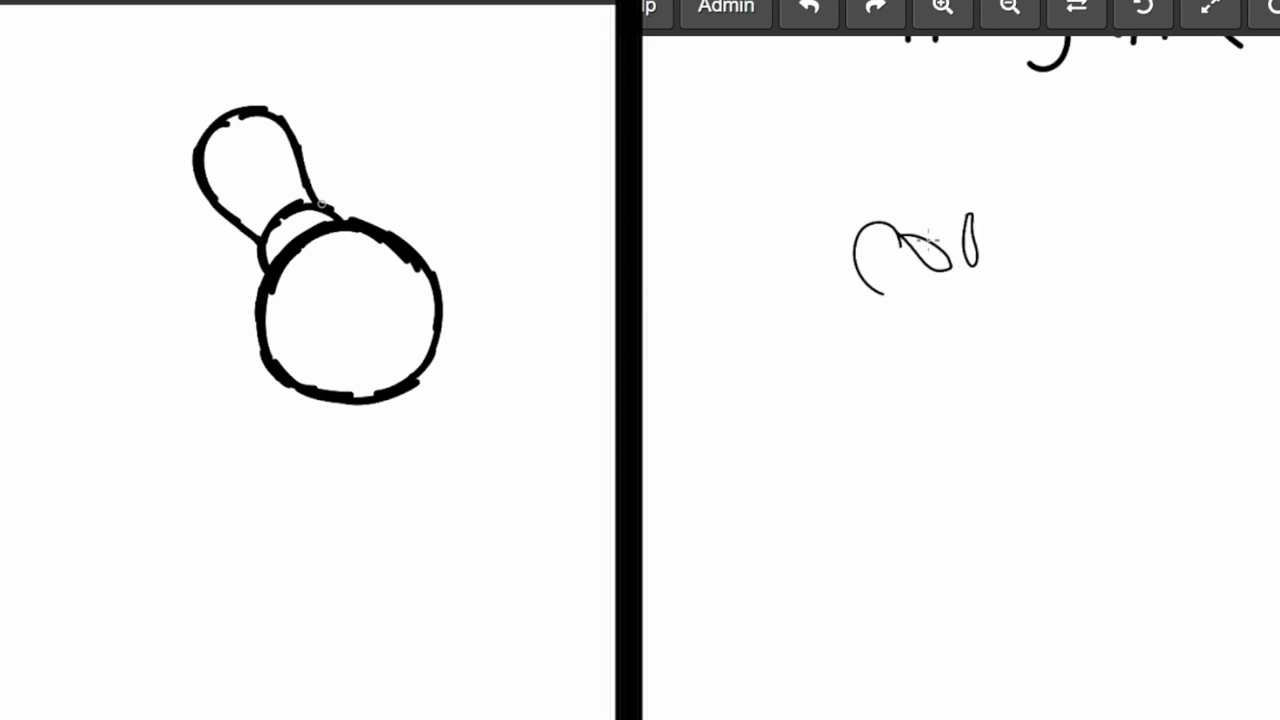
Step: Draw the hood edge across Roggenrola's head and a side strand at its left edge
{"action": "left_click_drag", "start_coordinate": [918, 235], "coordinate": [975, 215]}
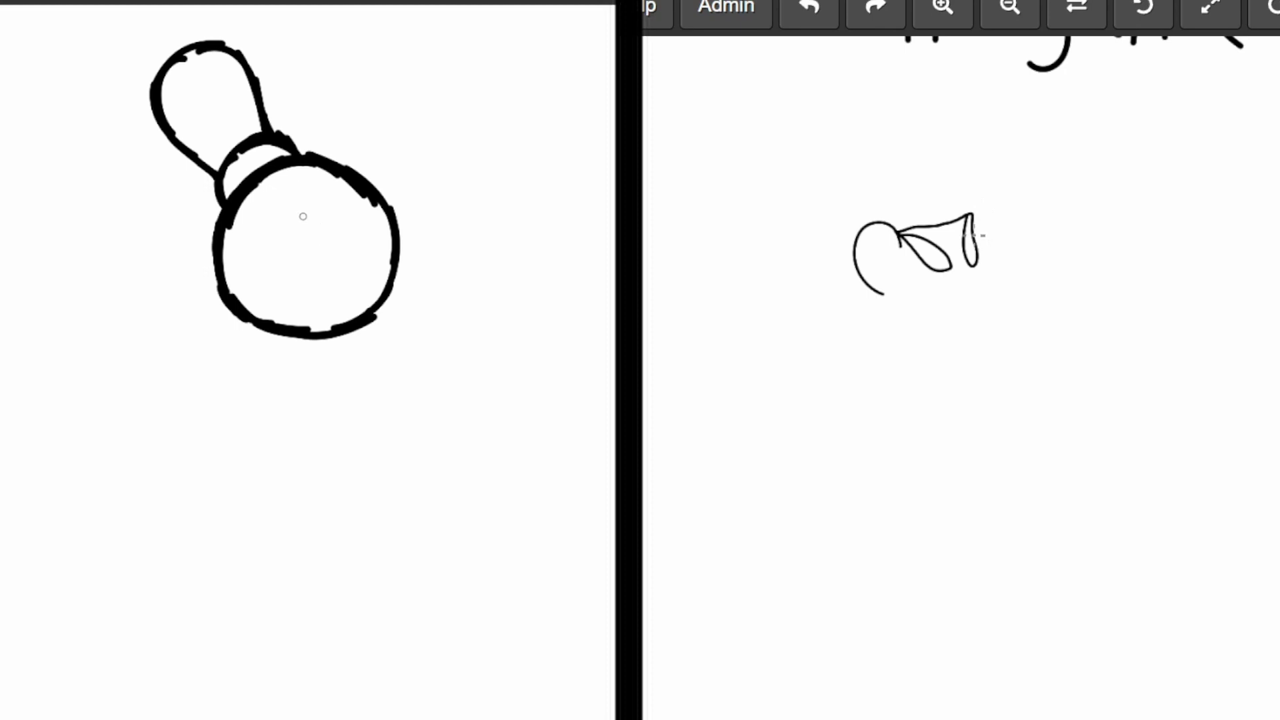
{"action": "mouse_move", "coordinate": [976, 238]}
{"action": "left_mouse_down"}
{"action": "mouse_move", "coordinate": [984, 263]}
{"action": "mouse_move", "coordinate": [965, 238]}
{"action": "mouse_move", "coordinate": [946, 280]}
{"action": "left_mouse_up"}
{"action": "mouse_move", "coordinate": [233, 306]}
{"action": "left_mouse_down"}
{"action": "mouse_move", "coordinate": [338, 303]}
{"action": "mouse_move", "coordinate": [400, 262]}
{"action": "mouse_move", "coordinate": [443, 283]}
{"action": "mouse_move", "coordinate": [420, 379]}
{"action": "left_mouse_up"}
{"action": "left_click_drag", "start_coordinate": [86, 242], "coordinate": [70, 270]}
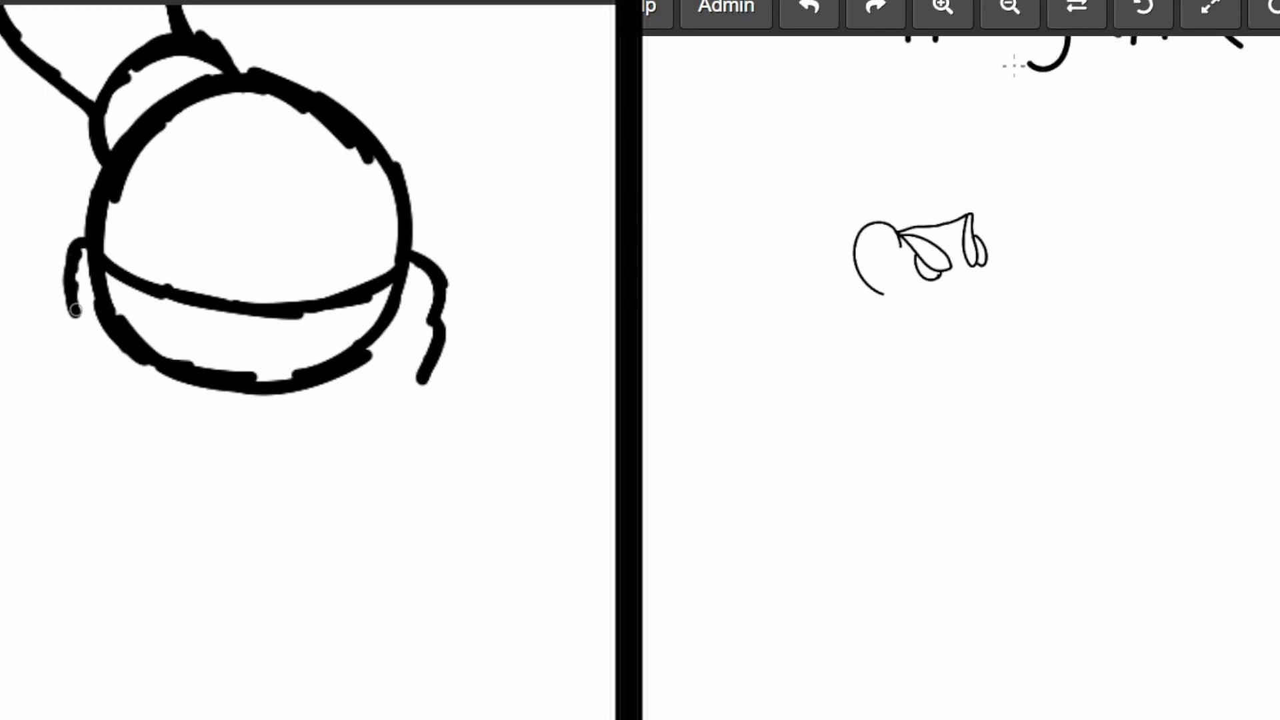
{"action": "mouse_move", "coordinate": [75, 310]}
{"action": "left_mouse_down"}
{"action": "mouse_move", "coordinate": [66, 348]}
{"action": "mouse_move", "coordinate": [92, 376]}
{"action": "left_mouse_up"}
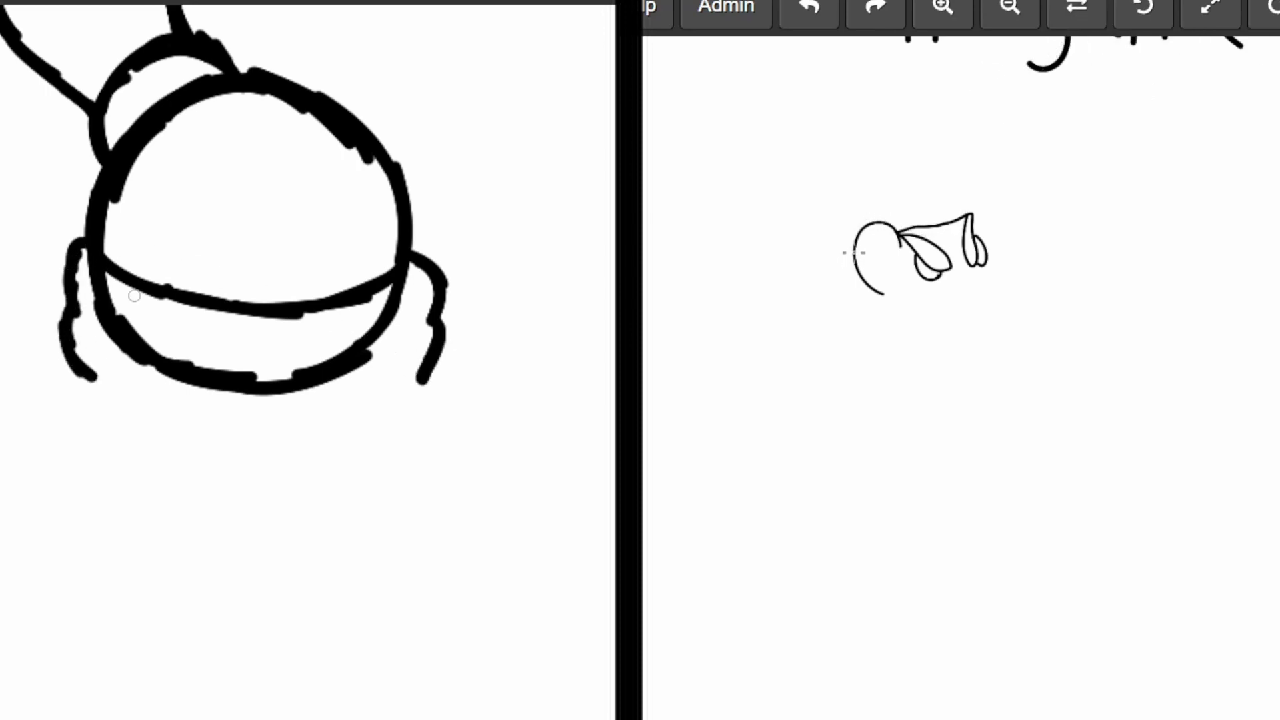
Step: Erase the stray stroke below the head and its leftover tail
{"action": "mouse_move", "coordinate": [847, 193]}
{"action": "left_mouse_down"}
{"action": "mouse_move", "coordinate": [838, 164]}
{"action": "mouse_move", "coordinate": [849, 149]}
{"action": "mouse_move", "coordinate": [904, 157]}
{"action": "left_mouse_up"}
{"action": "mouse_move", "coordinate": [106, 318]}
{"action": "left_mouse_down"}
{"action": "mouse_move", "coordinate": [229, 412]}
{"action": "mouse_move", "coordinate": [170, 360]}
{"action": "mouse_move", "coordinate": [316, 380]}
{"action": "mouse_move", "coordinate": [246, 375]}
{"action": "left_mouse_up"}
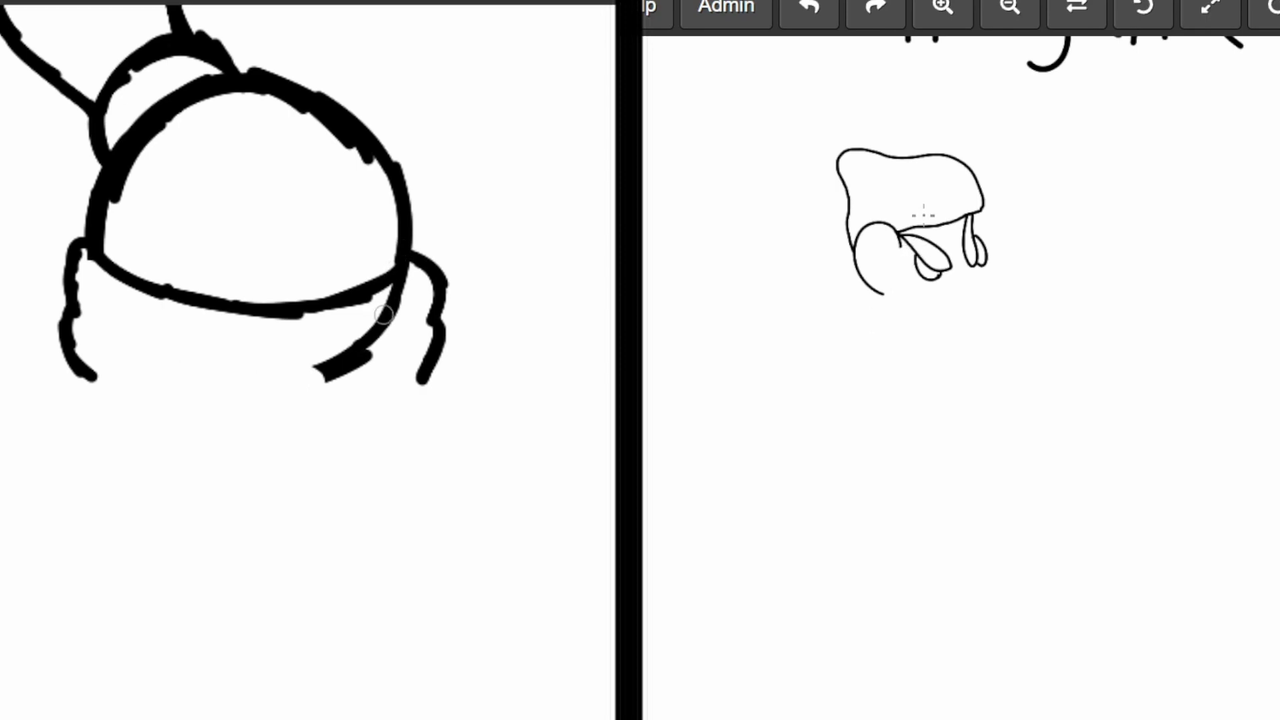
{"action": "mouse_move", "coordinate": [381, 316]}
{"action": "left_mouse_down"}
{"action": "mouse_move", "coordinate": [398, 286]}
{"action": "mouse_move", "coordinate": [343, 371]}
{"action": "mouse_move", "coordinate": [326, 374]}
{"action": "left_mouse_up"}
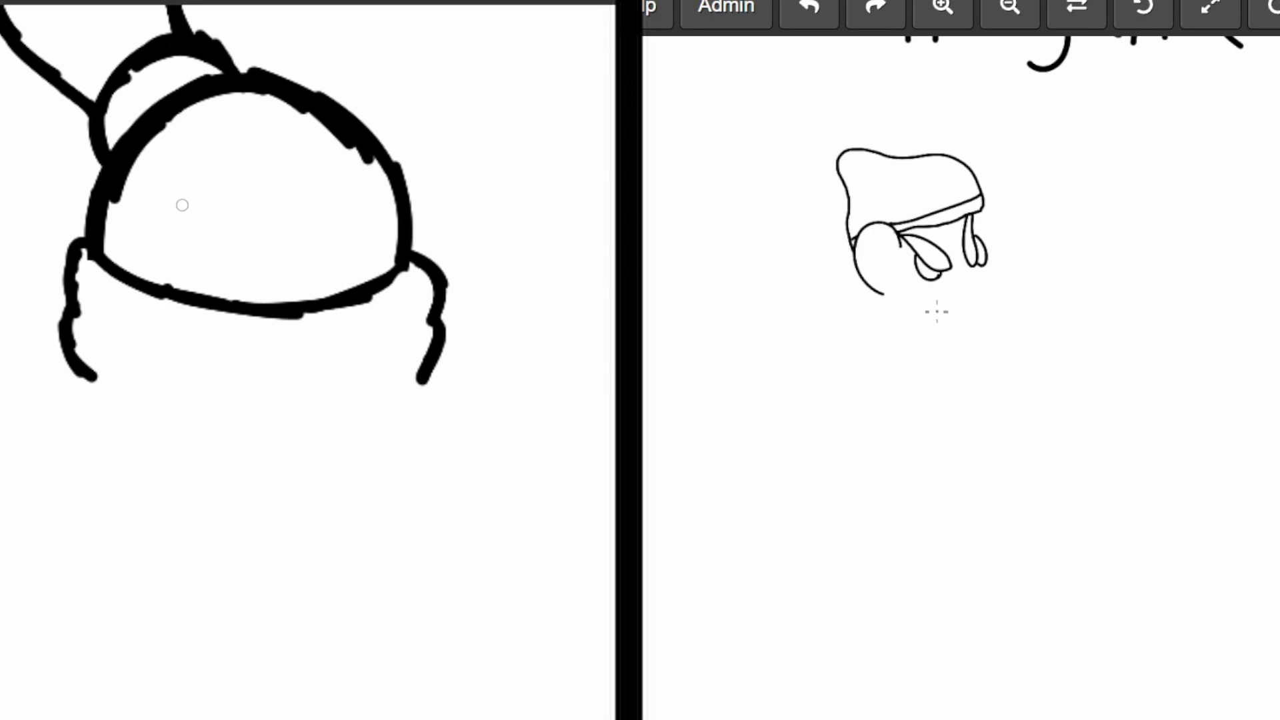
Step: Draw the face opening edges, thicken the inner right outline, and add the under-fringe line
{"action": "left_click_drag", "start_coordinate": [182, 204], "coordinate": [152, 286]}
{"action": "mouse_move", "coordinate": [172, 222]}
{"action": "left_mouse_down"}
{"action": "mouse_move", "coordinate": [213, 169]}
{"action": "mouse_move", "coordinate": [213, 218]}
{"action": "mouse_move", "coordinate": [258, 178]}
{"action": "mouse_move", "coordinate": [283, 189]}
{"action": "mouse_move", "coordinate": [318, 150]}
{"action": "mouse_move", "coordinate": [348, 180]}
{"action": "mouse_move", "coordinate": [380, 185]}
{"action": "mouse_move", "coordinate": [402, 254]}
{"action": "left_mouse_up"}
{"action": "left_click_drag", "start_coordinate": [374, 188], "coordinate": [395, 259]}
{"action": "left_click_drag", "start_coordinate": [380, 213], "coordinate": [392, 260]}
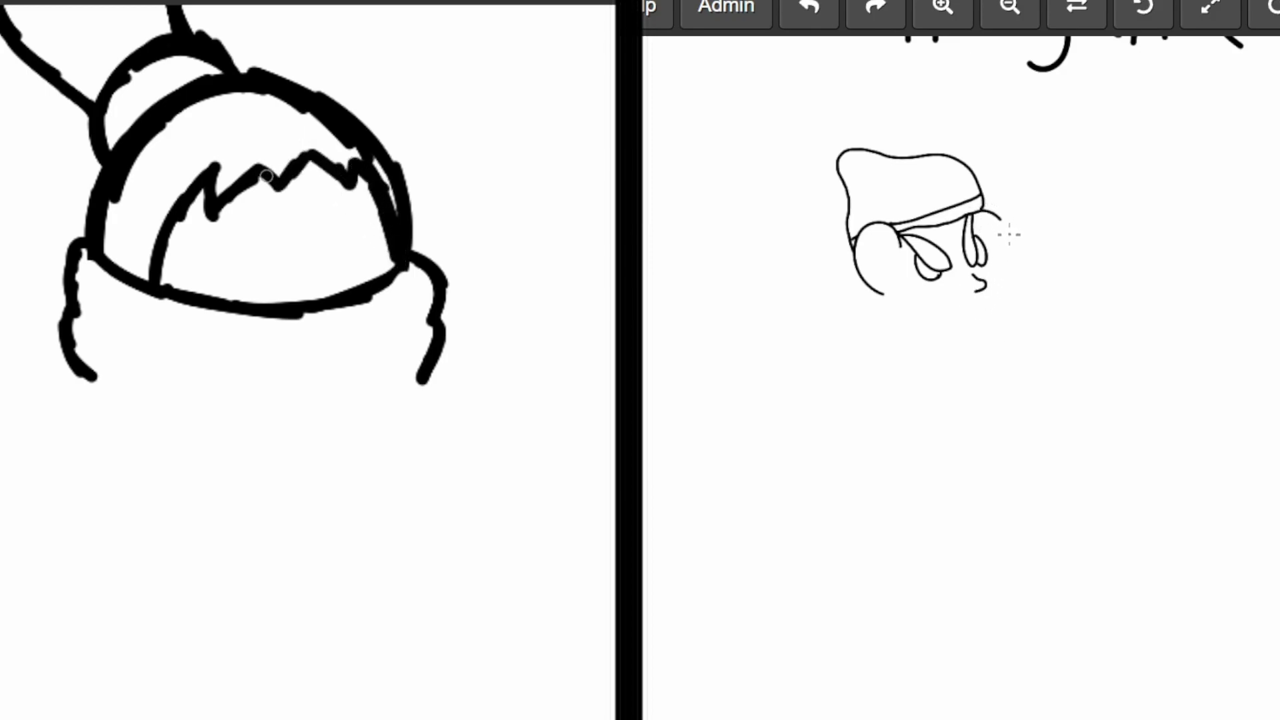
{"action": "mouse_move", "coordinate": [200, 201]}
{"action": "left_mouse_down"}
{"action": "mouse_move", "coordinate": [282, 232]}
{"action": "mouse_move", "coordinate": [386, 243]}
{"action": "mouse_move", "coordinate": [329, 285]}
{"action": "mouse_move", "coordinate": [370, 285]}
{"action": "mouse_move", "coordinate": [335, 256]}
{"action": "mouse_move", "coordinate": [362, 258]}
{"action": "mouse_move", "coordinate": [346, 286]}
{"action": "mouse_move", "coordinate": [360, 245]}
{"action": "mouse_move", "coordinate": [362, 287]}
{"action": "left_mouse_up"}
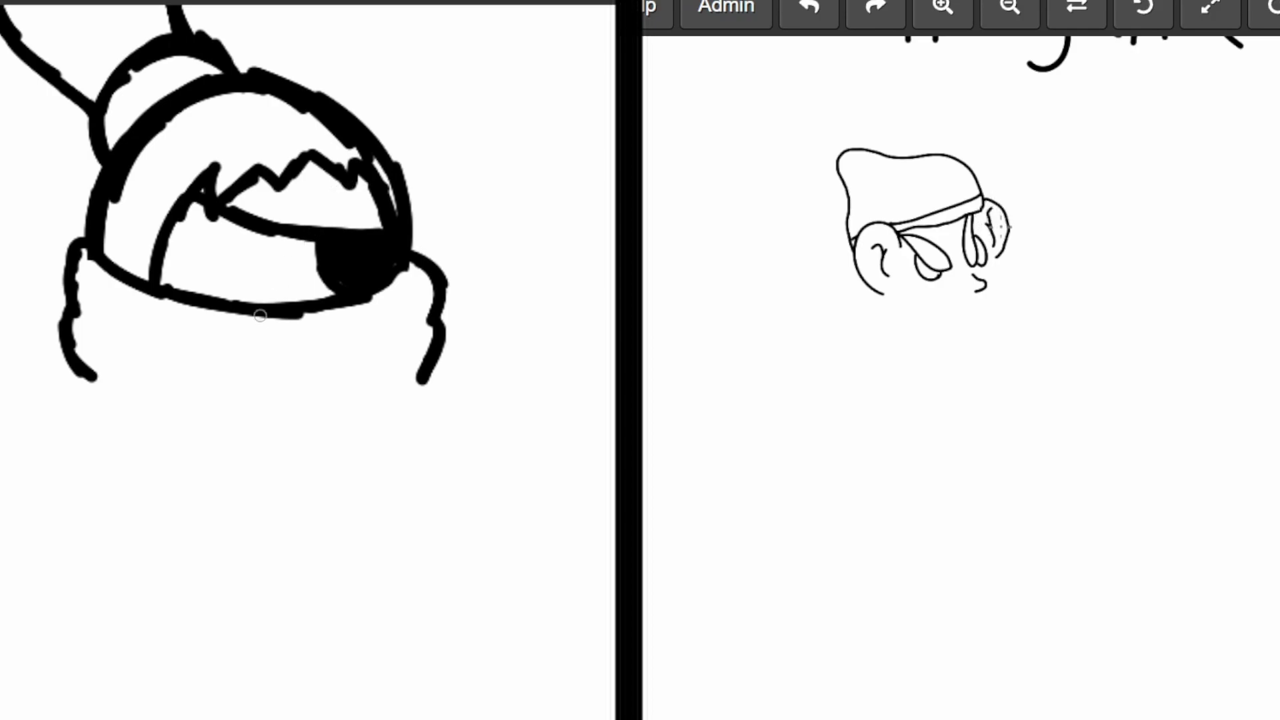
{"action": "scroll", "coordinate": [289, 263], "scroll_direction": "up", "scroll_amount": 3}
{"action": "scroll", "coordinate": [264, 254], "scroll_direction": "up", "scroll_amount": 1}
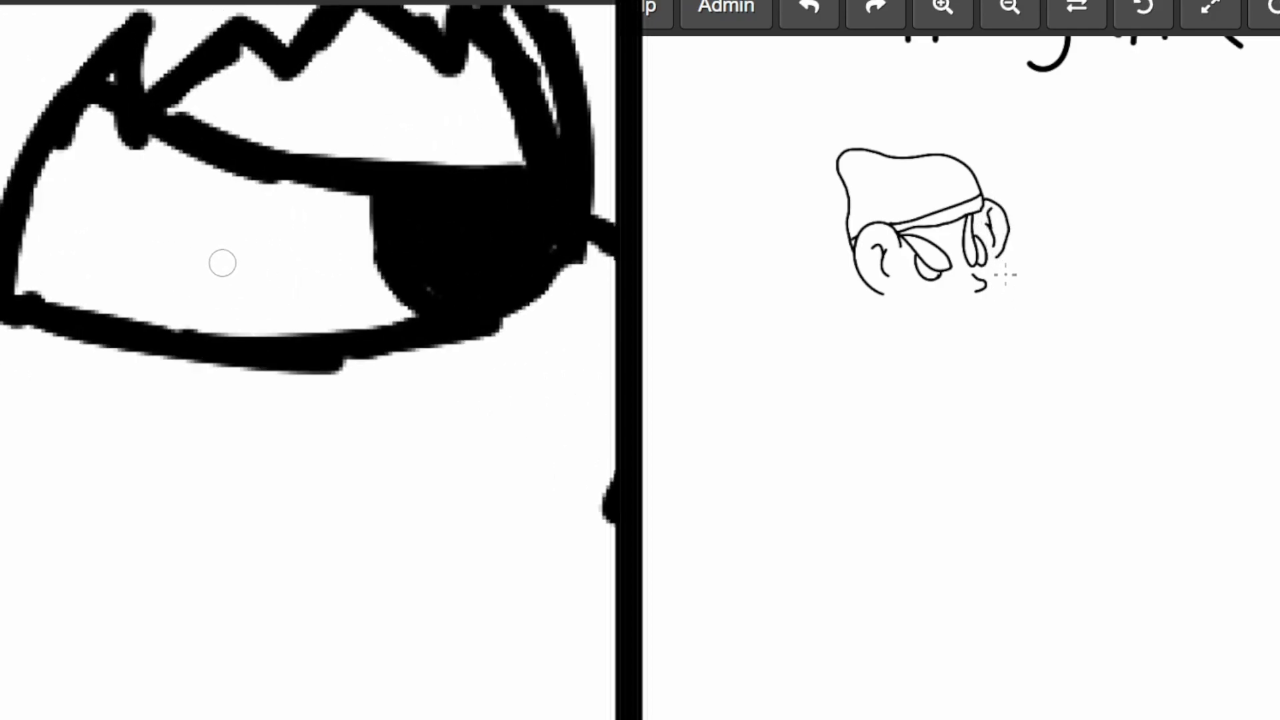
Step: Brush in Roggenrola's visible eye with its pupil and outline
{"action": "mouse_move", "coordinate": [224, 235]}
{"action": "left_mouse_down"}
{"action": "mouse_move", "coordinate": [230, 270]}
{"action": "mouse_move", "coordinate": [224, 256]}
{"action": "left_mouse_up"}
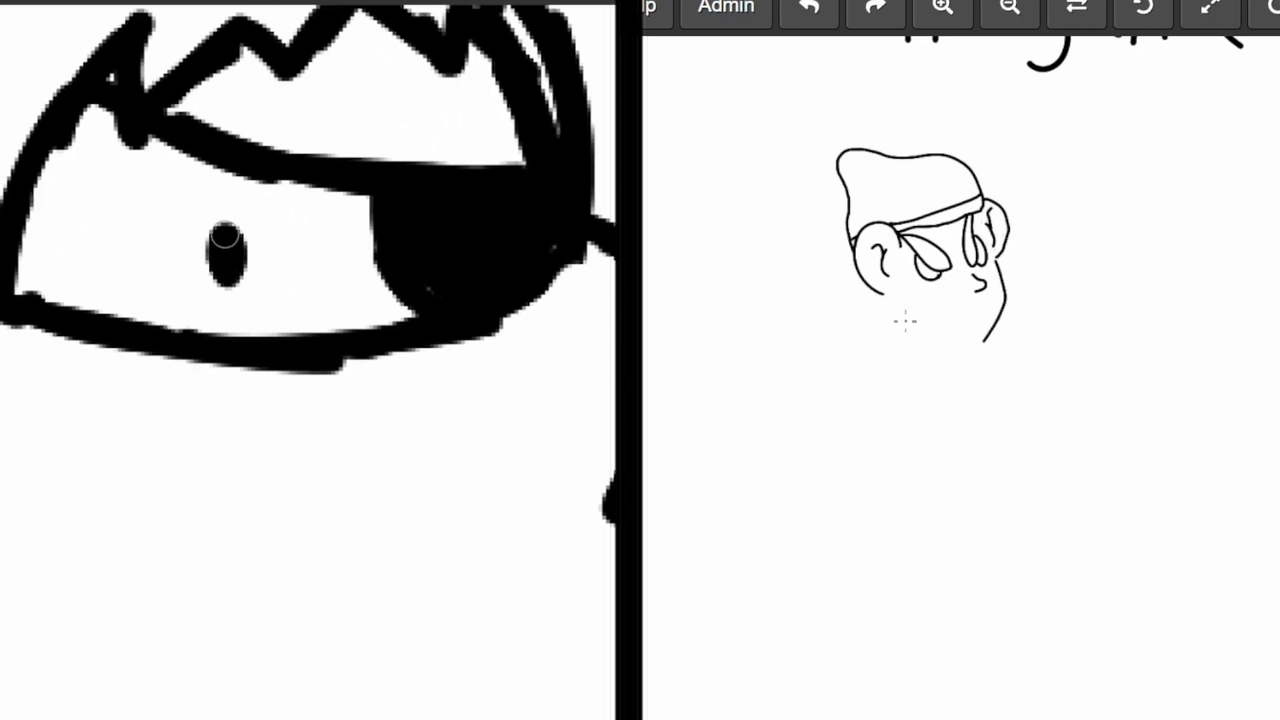
{"action": "mouse_move", "coordinate": [190, 331]}
{"action": "left_mouse_down"}
{"action": "mouse_move", "coordinate": [188, 164]}
{"action": "mouse_move", "coordinate": [215, 171]}
{"action": "left_mouse_up"}
{"action": "left_click_drag", "start_coordinate": [290, 245], "coordinate": [241, 336]}
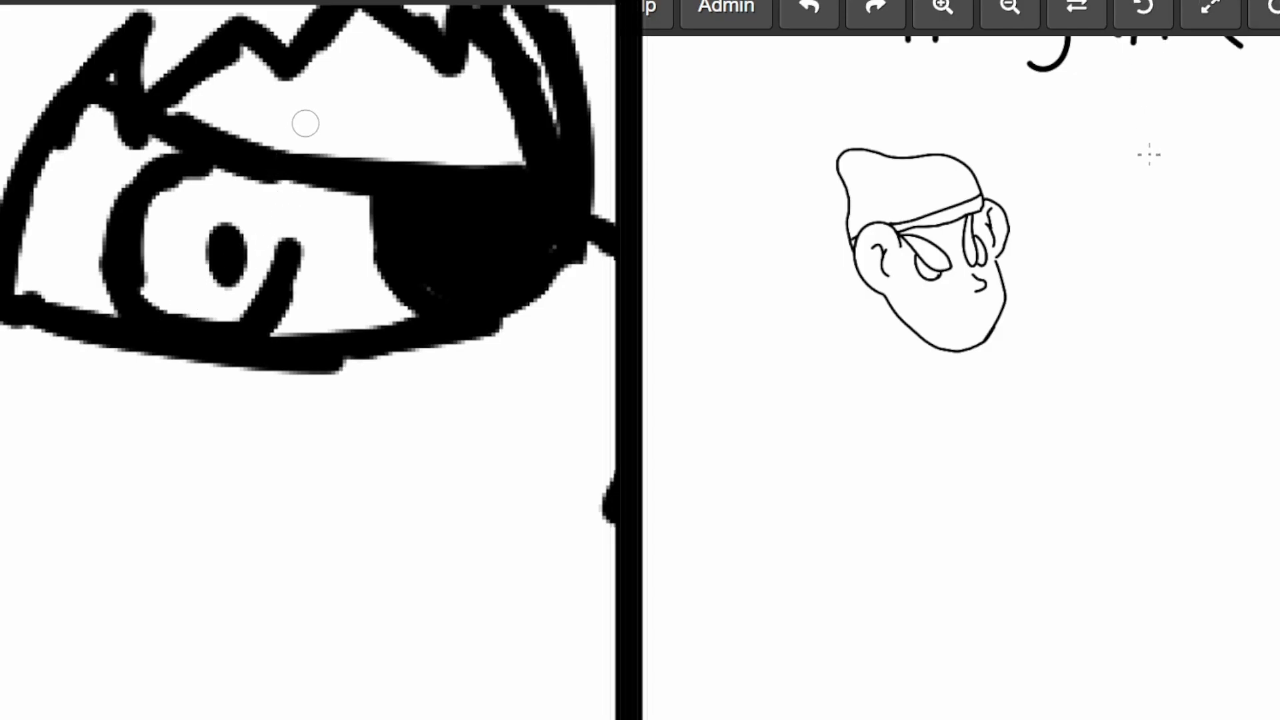
{"action": "scroll", "coordinate": [485, 520], "scroll_direction": "down", "scroll_amount": 1}
{"action": "scroll", "coordinate": [486, 521], "scroll_direction": "down", "scroll_amount": 1}
{"action": "scroll", "coordinate": [485, 520], "scroll_direction": "down", "scroll_amount": 1}
{"action": "scroll", "coordinate": [485, 520], "scroll_direction": "down", "scroll_amount": 1}
{"action": "scroll", "coordinate": [469, 362], "scroll_direction": "down", "scroll_amount": 1}
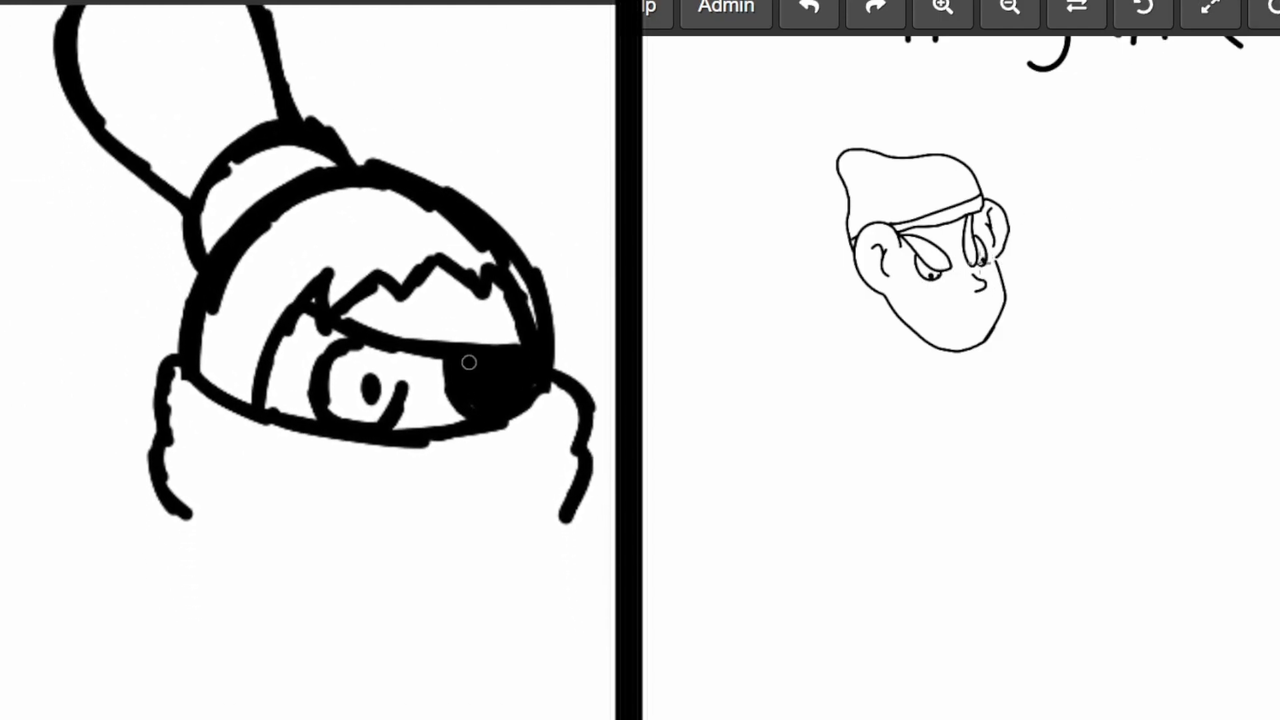
Step: Draw and thicken the coat's left and right outlines below the head
{"action": "left_click_drag", "start_coordinate": [469, 362], "coordinate": [384, 182]}
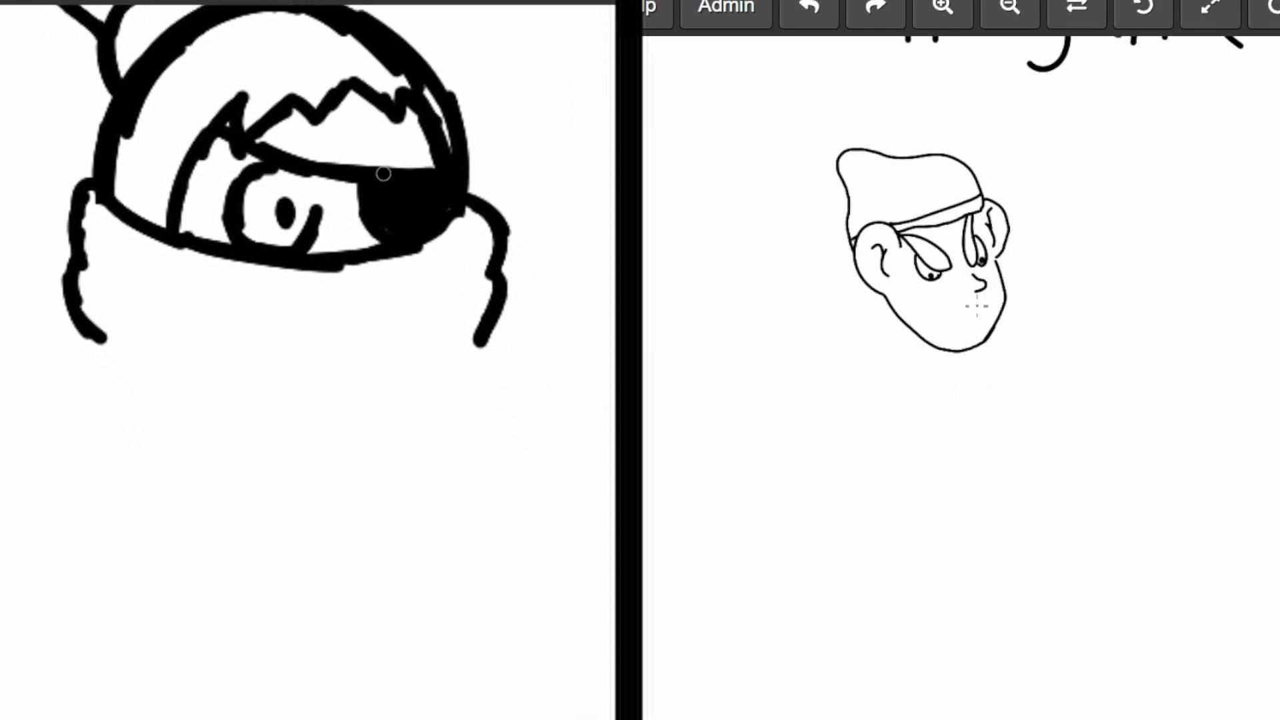
{"action": "scroll", "coordinate": [383, 174], "scroll_direction": "down", "scroll_amount": 1}
{"action": "scroll", "coordinate": [441, 260], "scroll_direction": "down", "scroll_amount": 3}
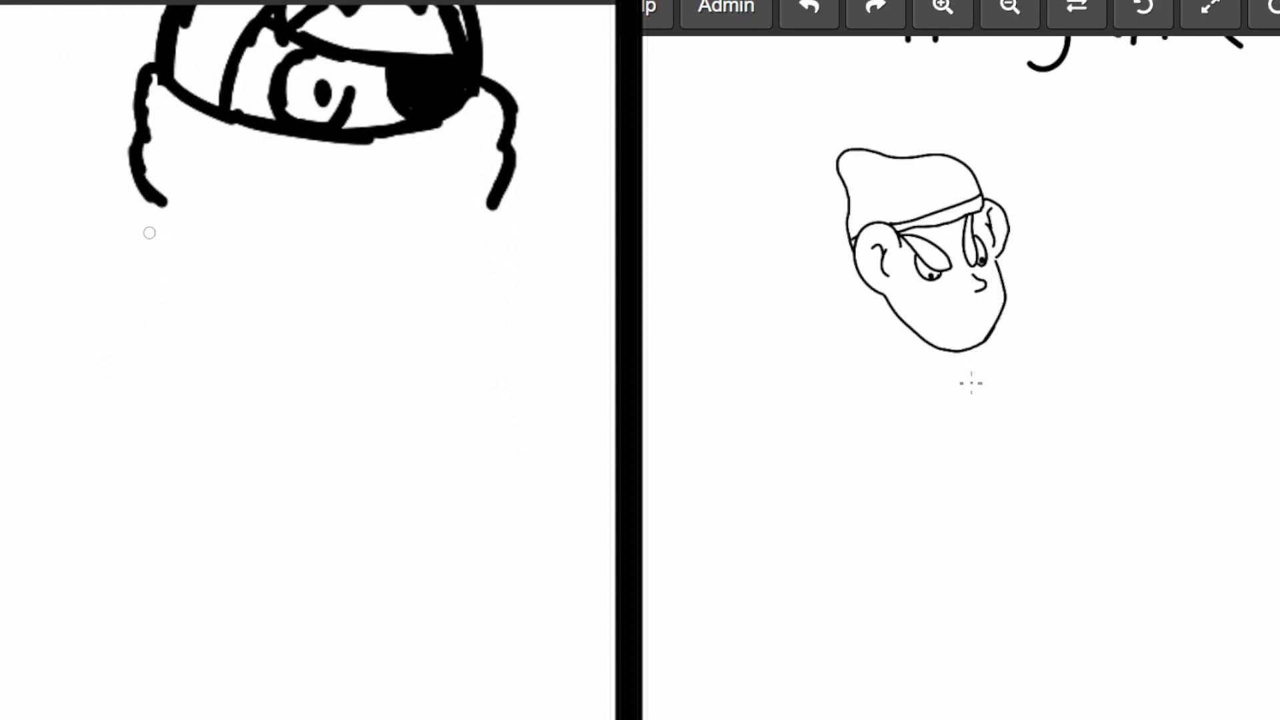
{"action": "mouse_move", "coordinate": [146, 264]}
{"action": "left_mouse_down"}
{"action": "mouse_move", "coordinate": [106, 362]}
{"action": "mouse_move", "coordinate": [112, 432]}
{"action": "left_mouse_up"}
{"action": "mouse_move", "coordinate": [501, 196]}
{"action": "left_mouse_down"}
{"action": "mouse_move", "coordinate": [491, 206]}
{"action": "mouse_move", "coordinate": [530, 335]}
{"action": "left_mouse_up"}
{"action": "left_click_drag", "start_coordinate": [496, 250], "coordinate": [550, 380]}
{"action": "mouse_move", "coordinate": [508, 311]}
{"action": "left_mouse_down"}
{"action": "mouse_move", "coordinate": [541, 410]}
{"action": "mouse_move", "coordinate": [490, 433]}
{"action": "mouse_move", "coordinate": [488, 456]}
{"action": "left_mouse_up"}
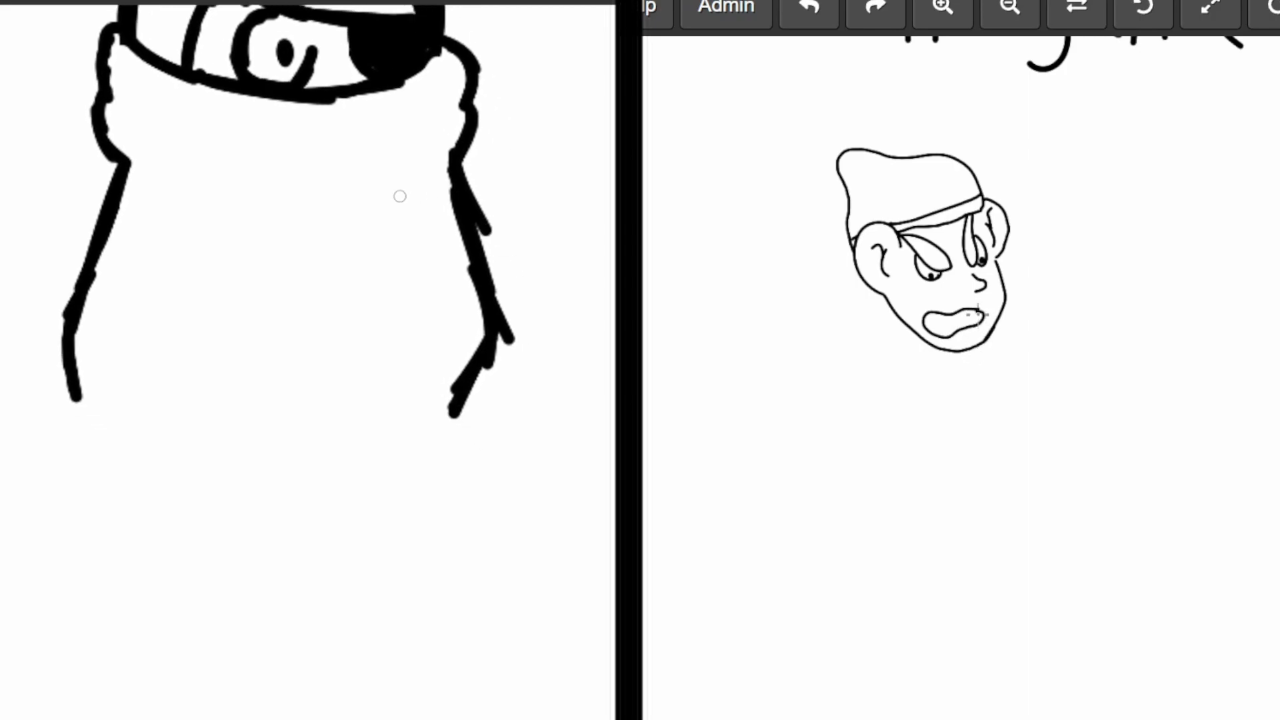
{"action": "mouse_move", "coordinate": [128, 160]}
{"action": "left_mouse_down"}
{"action": "mouse_move", "coordinate": [76, 365]}
{"action": "mouse_move", "coordinate": [99, 435]}
{"action": "left_mouse_up"}
Step: Extend both coat outlines further down and outward
{"action": "left_click_drag", "start_coordinate": [498, 336], "coordinate": [463, 410]}
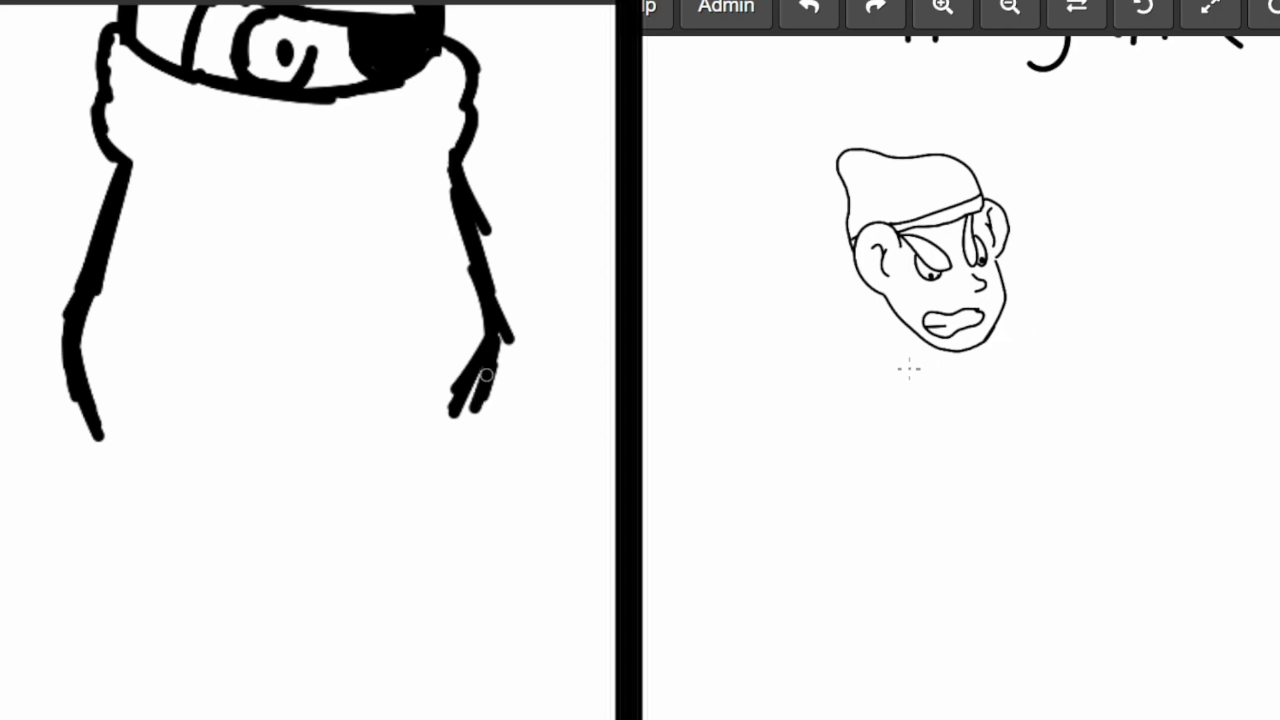
{"action": "left_click_drag", "start_coordinate": [488, 366], "coordinate": [528, 499]}
{"action": "left_click_drag", "start_coordinate": [501, 440], "coordinate": [539, 512]}
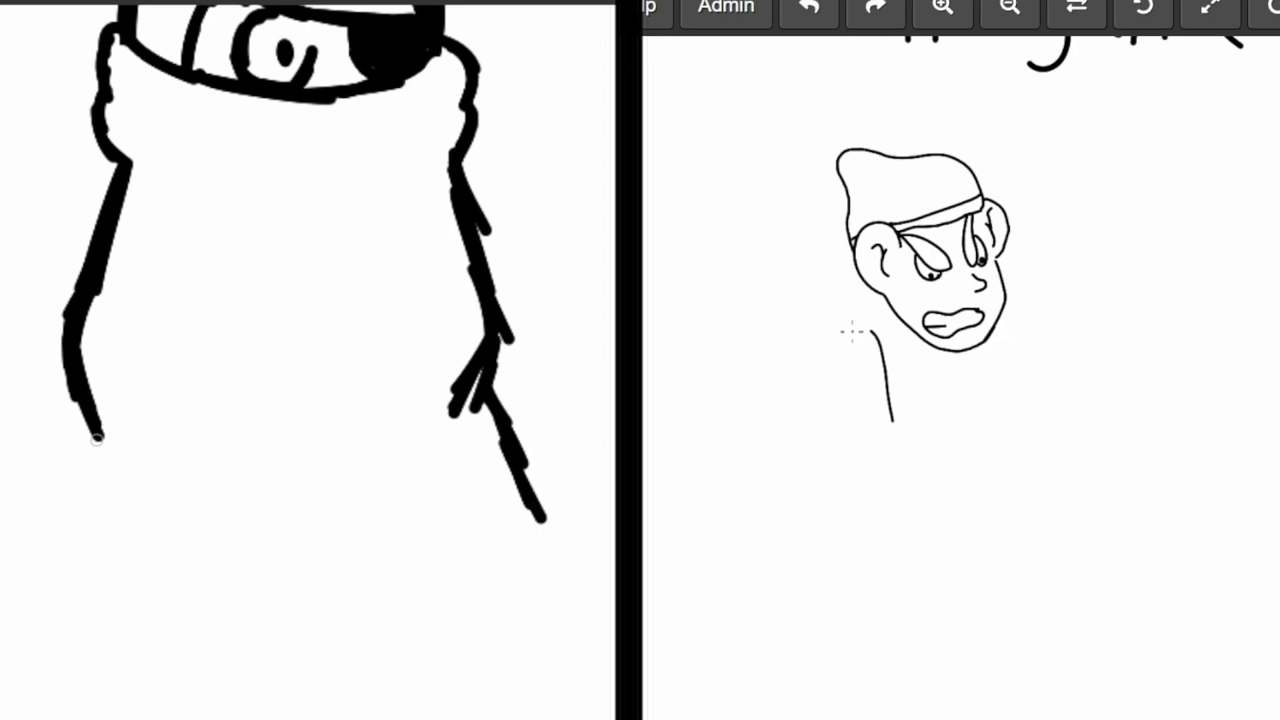
{"action": "left_click_drag", "start_coordinate": [96, 431], "coordinate": [38, 513]}
{"action": "left_click_drag", "start_coordinate": [79, 466], "coordinate": [50, 518]}
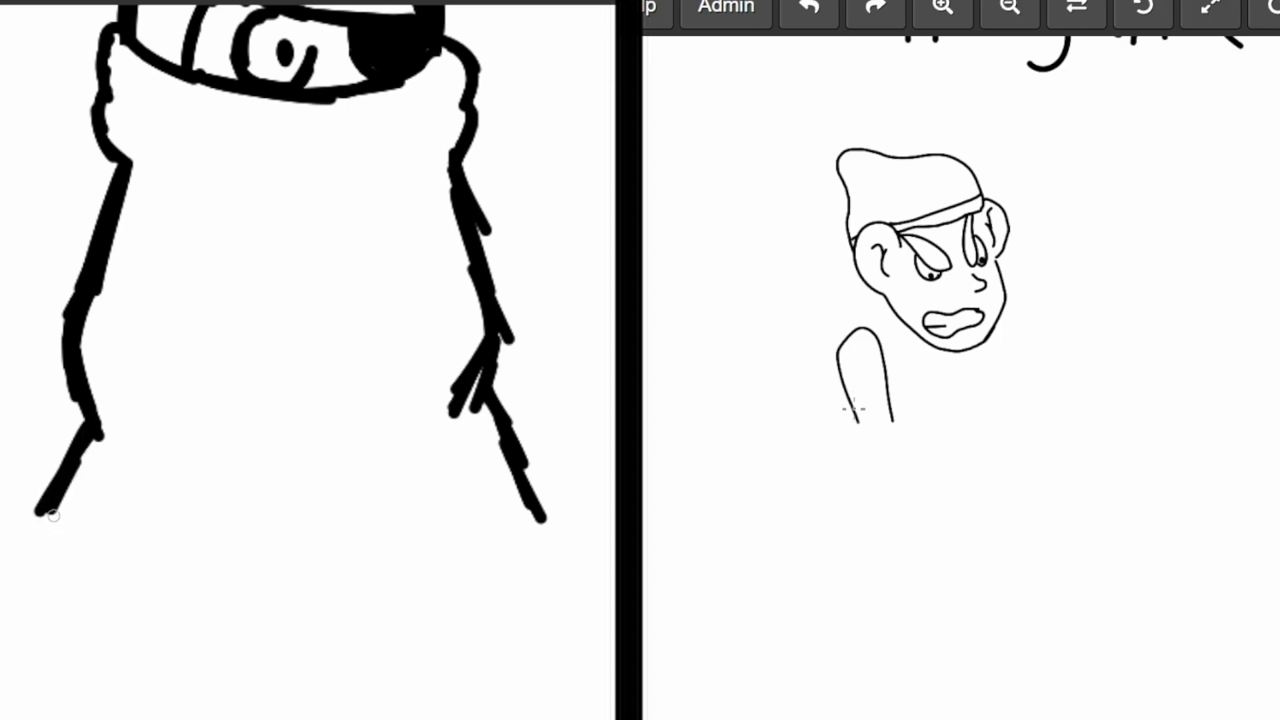
{"action": "scroll", "coordinate": [295, 294], "scroll_direction": "down", "scroll_amount": 1}
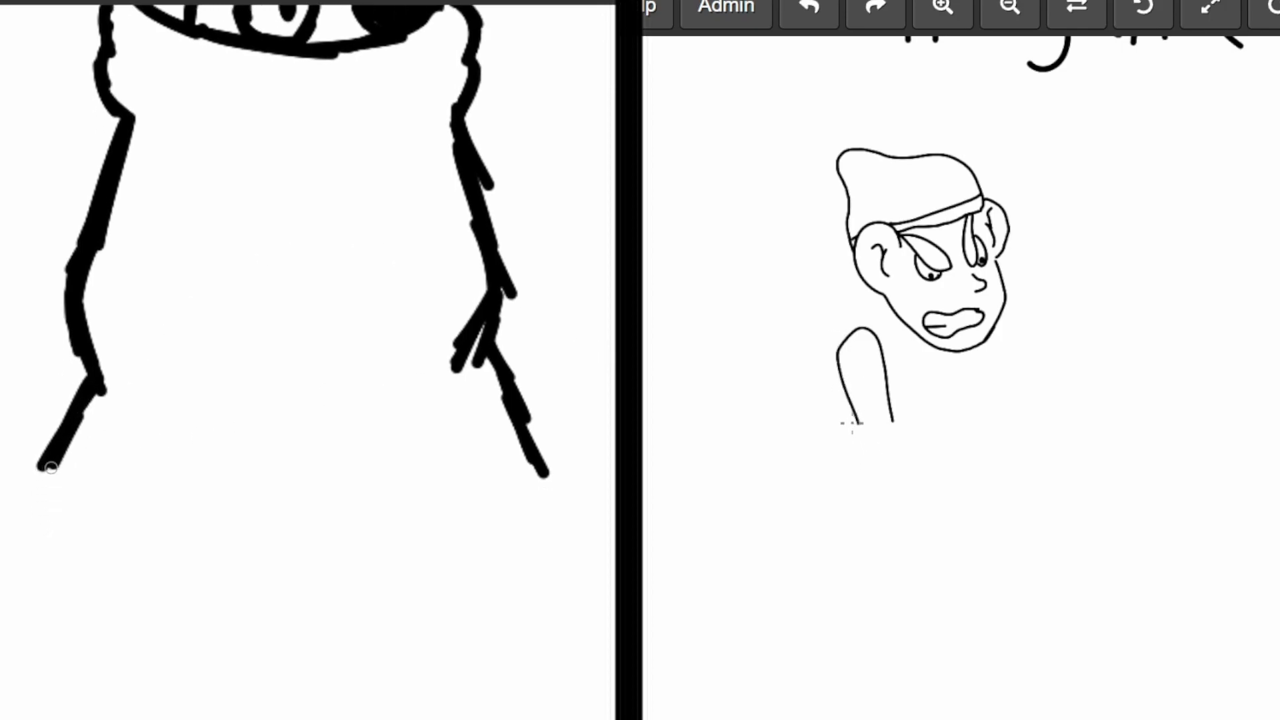
{"action": "mouse_move", "coordinate": [52, 462]}
{"action": "left_mouse_down"}
{"action": "mouse_move", "coordinate": [32, 490]}
{"action": "mouse_move", "coordinate": [118, 597]}
{"action": "mouse_move", "coordinate": [202, 603]}
{"action": "mouse_move", "coordinate": [450, 606]}
{"action": "mouse_move", "coordinate": [528, 557]}
{"action": "mouse_move", "coordinate": [567, 497]}
{"action": "mouse_move", "coordinate": [518, 415]}
{"action": "mouse_move", "coordinate": [567, 498]}
{"action": "left_mouse_up"}
Step: Close the coat's bottom edge and add V-shaped collar strokes below the head
{"action": "left_click_drag", "start_coordinate": [530, 410], "coordinate": [565, 493]}
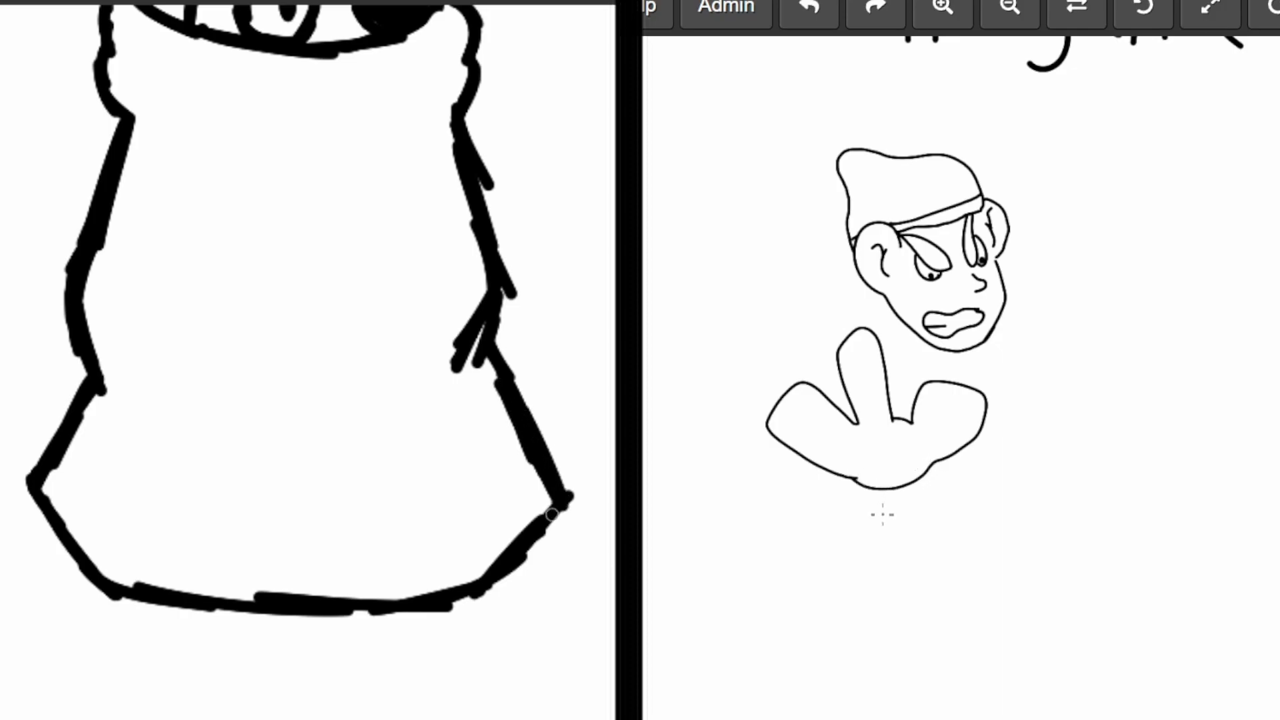
{"action": "left_click_drag", "start_coordinate": [444, 608], "coordinate": [342, 597]}
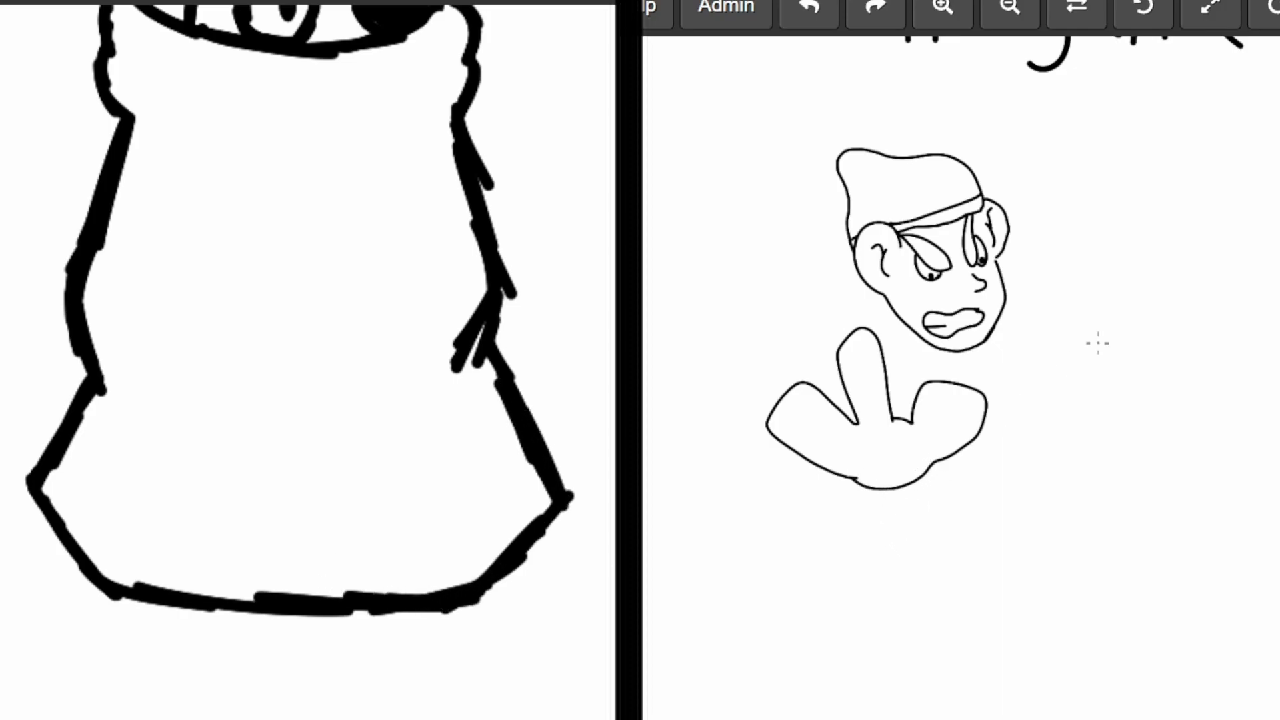
{"action": "left_click_drag", "start_coordinate": [132, 598], "coordinate": [262, 604]}
{"action": "left_click_drag", "start_coordinate": [170, 595], "coordinate": [462, 614]}
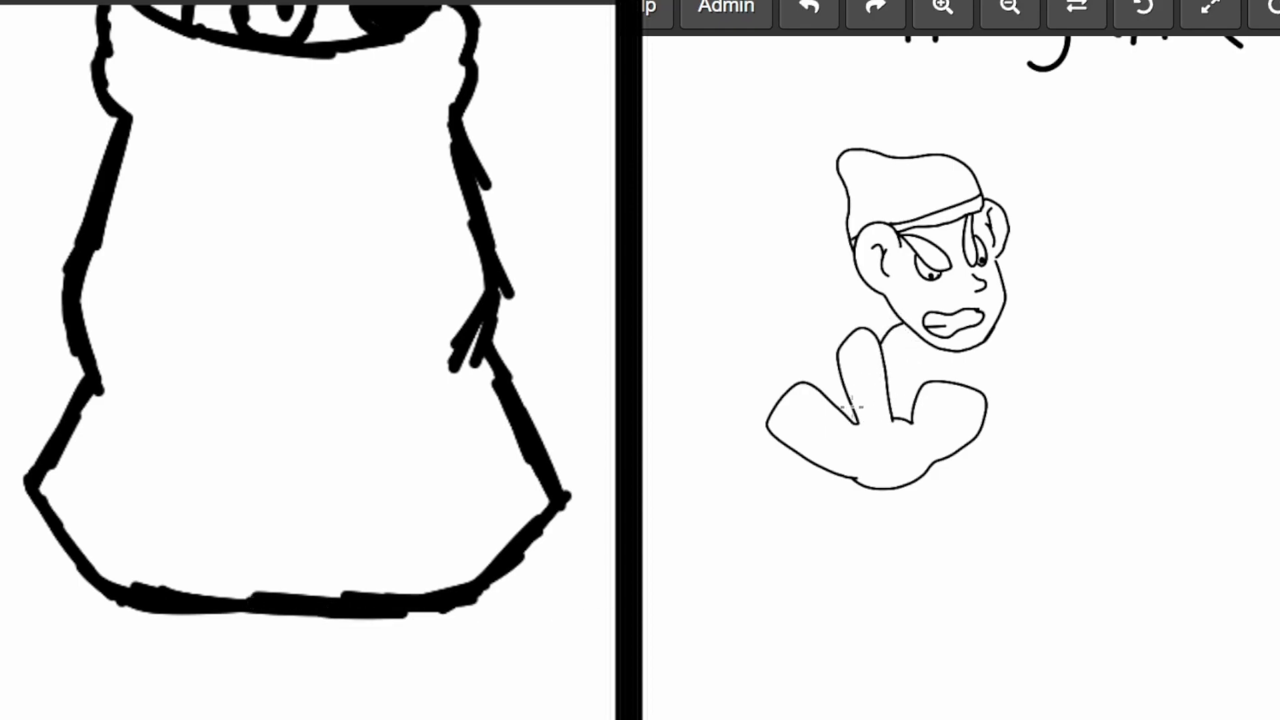
{"action": "scroll", "coordinate": [300, 361], "scroll_direction": "up", "scroll_amount": 2}
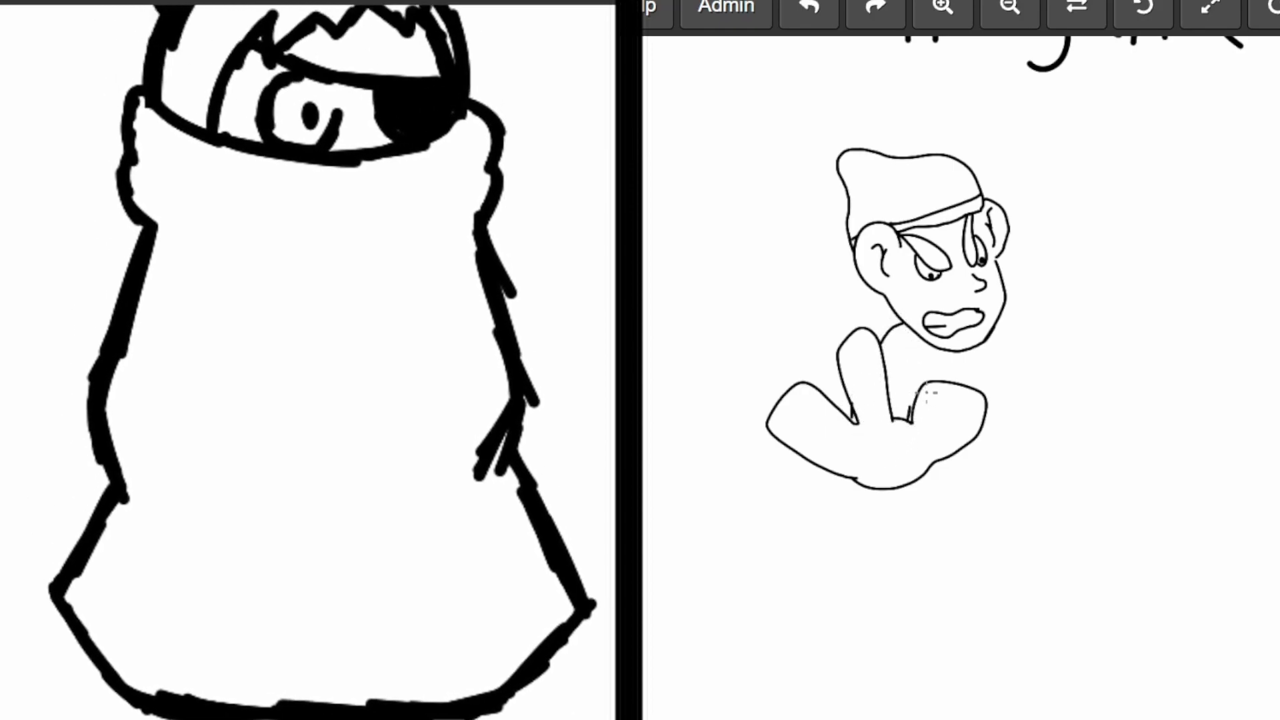
{"action": "mouse_move", "coordinate": [152, 227]}
{"action": "left_mouse_down"}
{"action": "mouse_move", "coordinate": [237, 267]}
{"action": "mouse_move", "coordinate": [286, 198]}
{"action": "left_mouse_up"}
{"action": "mouse_move", "coordinate": [251, 252]}
{"action": "left_mouse_down"}
{"action": "mouse_move", "coordinate": [288, 196]}
{"action": "mouse_move", "coordinate": [275, 159]}
{"action": "mouse_move", "coordinate": [374, 264]}
{"action": "mouse_move", "coordinate": [466, 229]}
{"action": "left_mouse_up"}
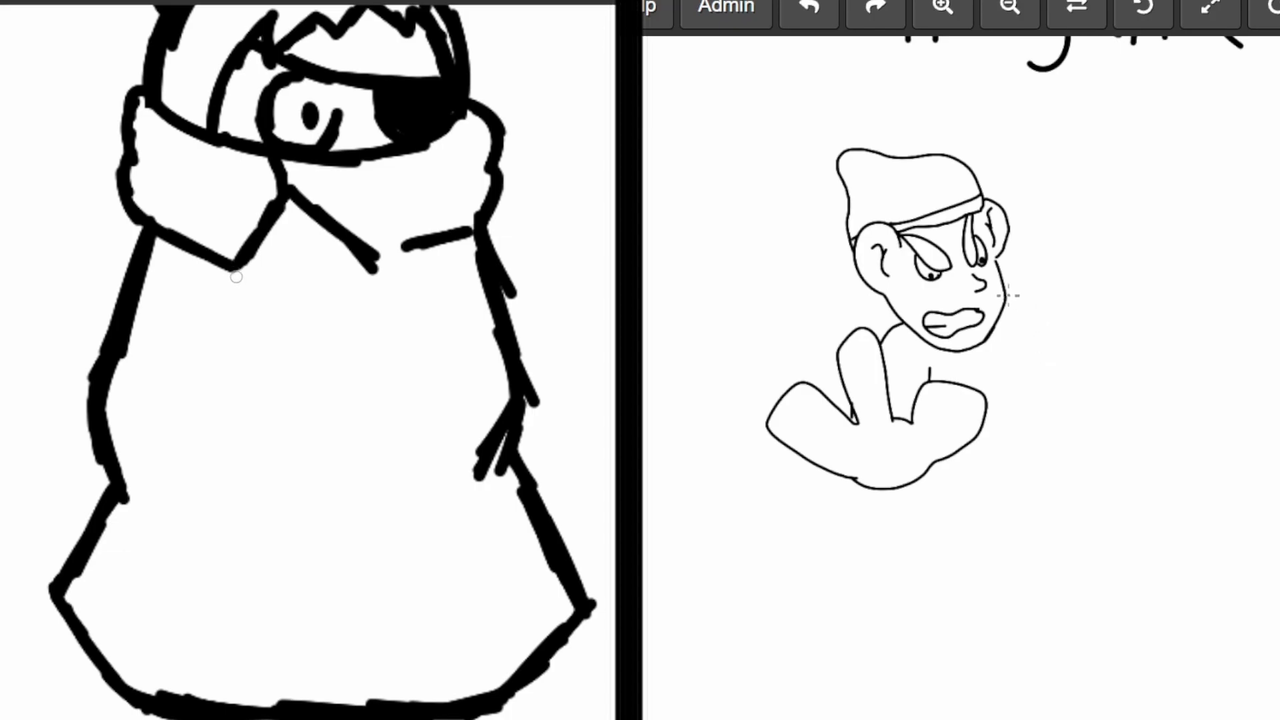
Step: Draw connected hexagon plate edges across Roggenrola's coat, from collar down to hem
{"action": "left_click_drag", "start_coordinate": [238, 266], "coordinate": [191, 364]}
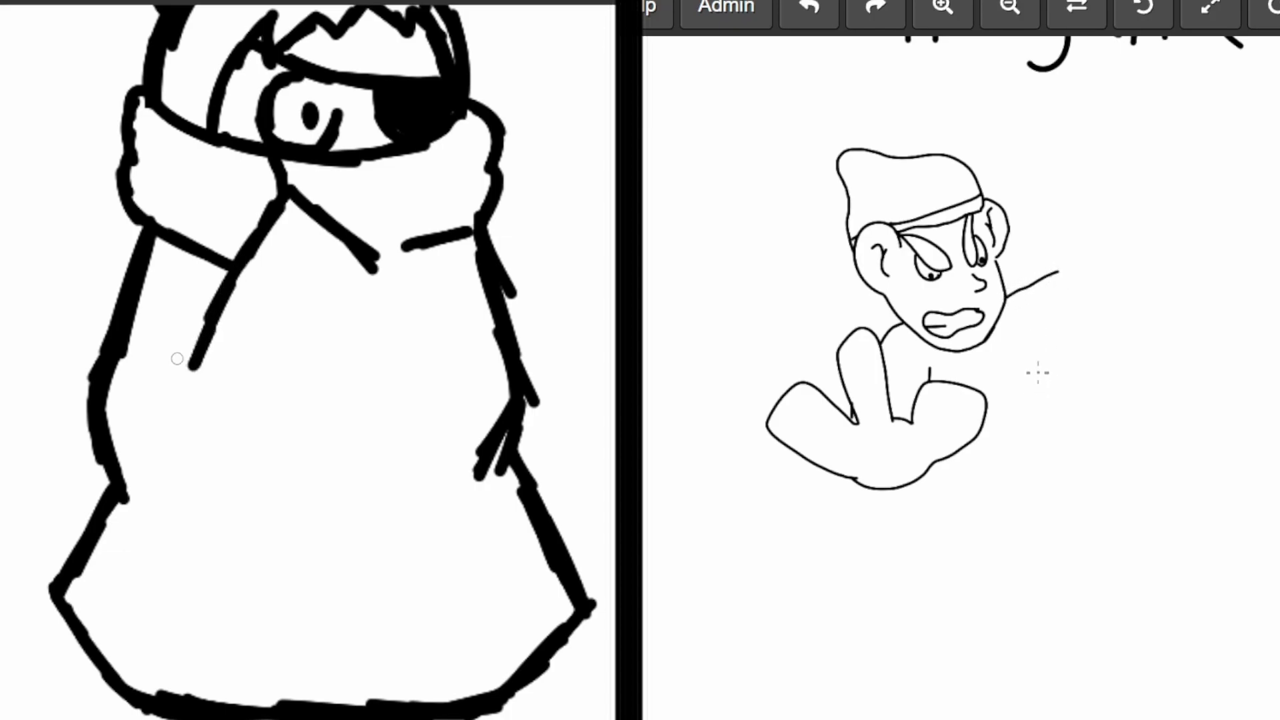
{"action": "mouse_move", "coordinate": [108, 421]}
{"action": "left_mouse_down"}
{"action": "mouse_move", "coordinate": [193, 360]}
{"action": "mouse_move", "coordinate": [315, 446]}
{"action": "mouse_move", "coordinate": [378, 368]}
{"action": "mouse_move", "coordinate": [374, 293]}
{"action": "left_mouse_up"}
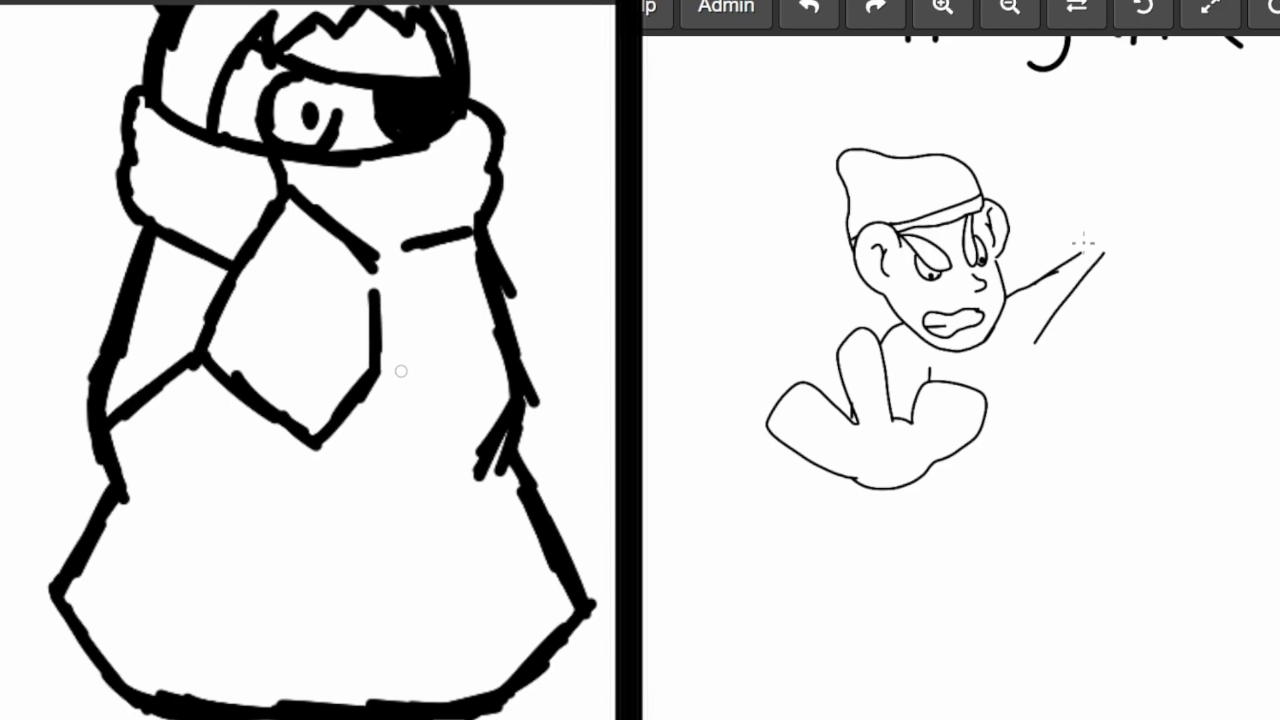
{"action": "left_click_drag", "start_coordinate": [400, 372], "coordinate": [478, 451]}
{"action": "left_click_drag", "start_coordinate": [381, 367], "coordinate": [435, 416]}
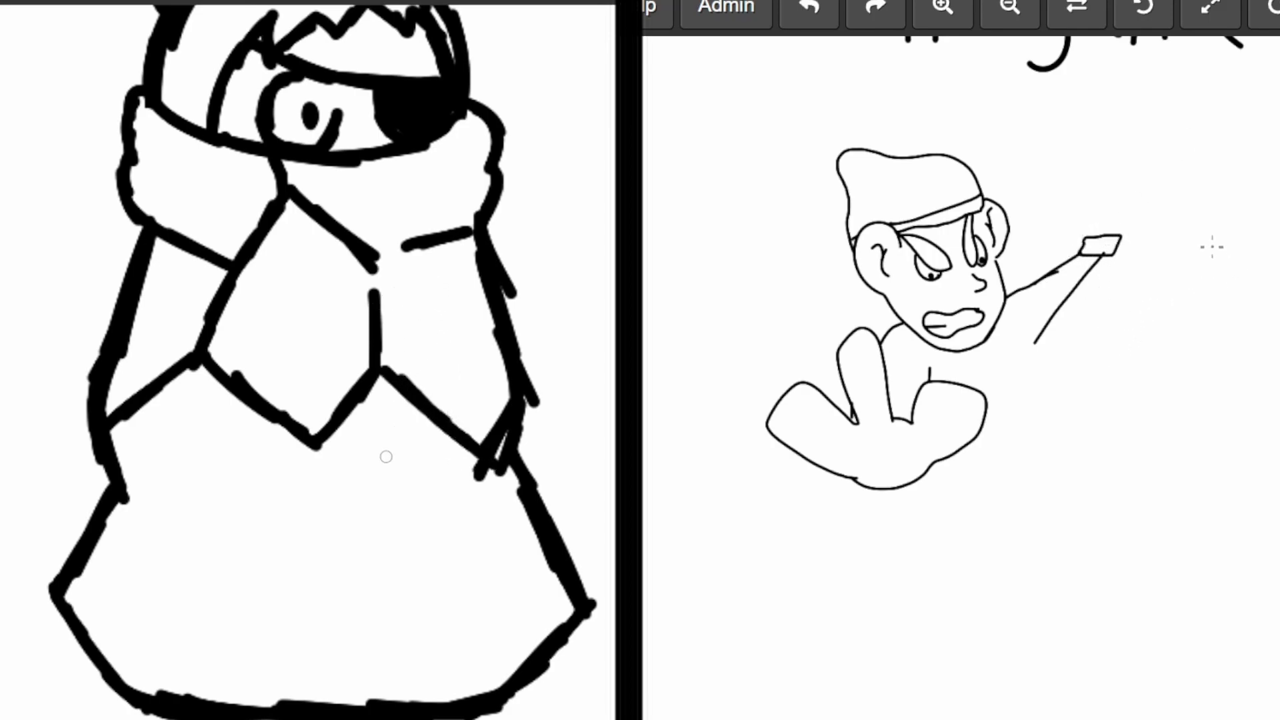
{"action": "mouse_move", "coordinate": [315, 441]}
{"action": "left_mouse_down"}
{"action": "mouse_move", "coordinate": [308, 572]}
{"action": "mouse_move", "coordinate": [388, 641]}
{"action": "left_mouse_up"}
{"action": "left_click_drag", "start_coordinate": [351, 599], "coordinate": [420, 658]}
{"action": "mouse_move", "coordinate": [492, 471]}
{"action": "left_mouse_down"}
{"action": "mouse_move", "coordinate": [491, 584]}
{"action": "mouse_move", "coordinate": [417, 652]}
{"action": "mouse_move", "coordinate": [413, 708]}
{"action": "mouse_move", "coordinate": [425, 713]}
{"action": "left_mouse_up"}
{"action": "left_click_drag", "start_coordinate": [498, 574], "coordinate": [589, 631]}
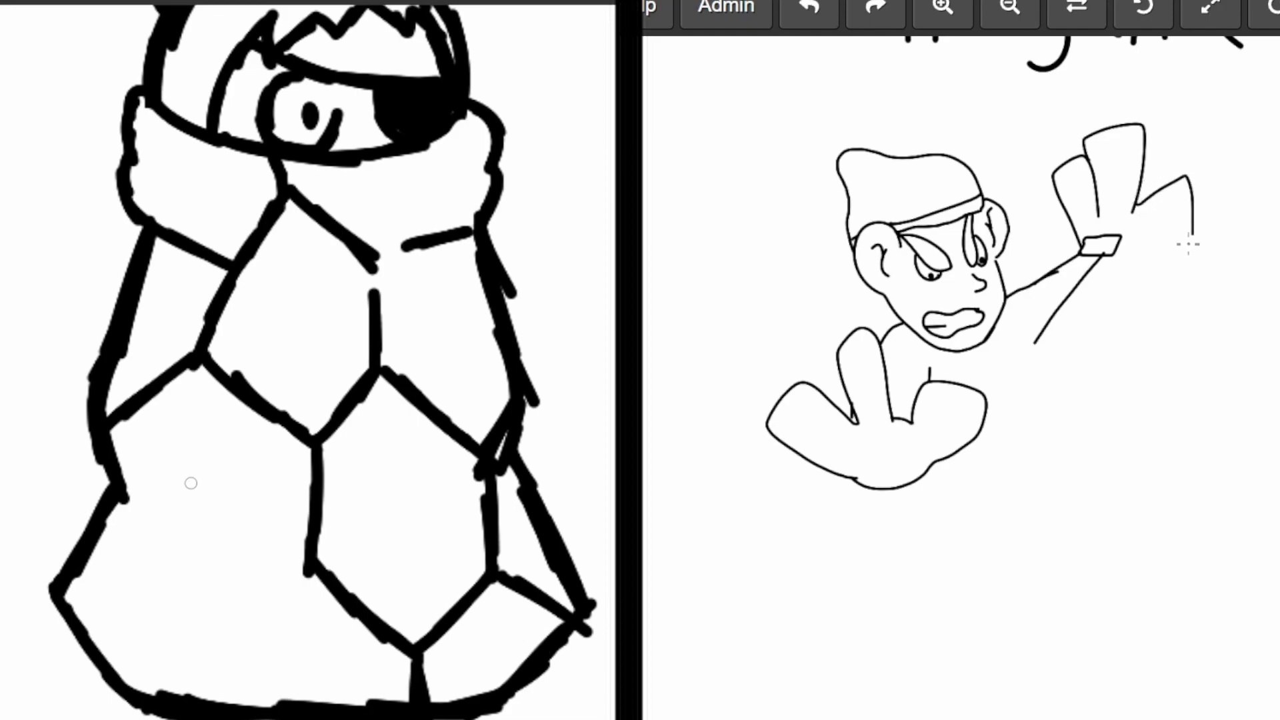
{"action": "left_click_drag", "start_coordinate": [110, 507], "coordinate": [266, 586]}
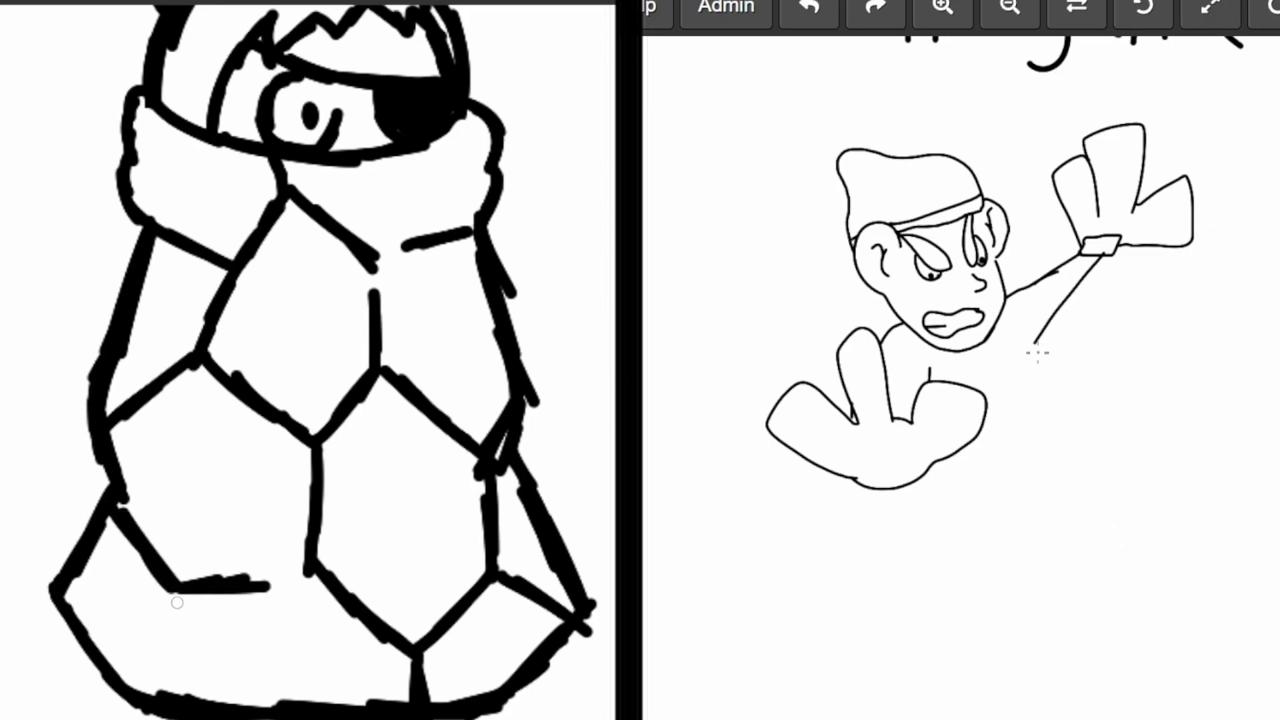
{"action": "left_click_drag", "start_coordinate": [177, 601], "coordinate": [147, 697]}
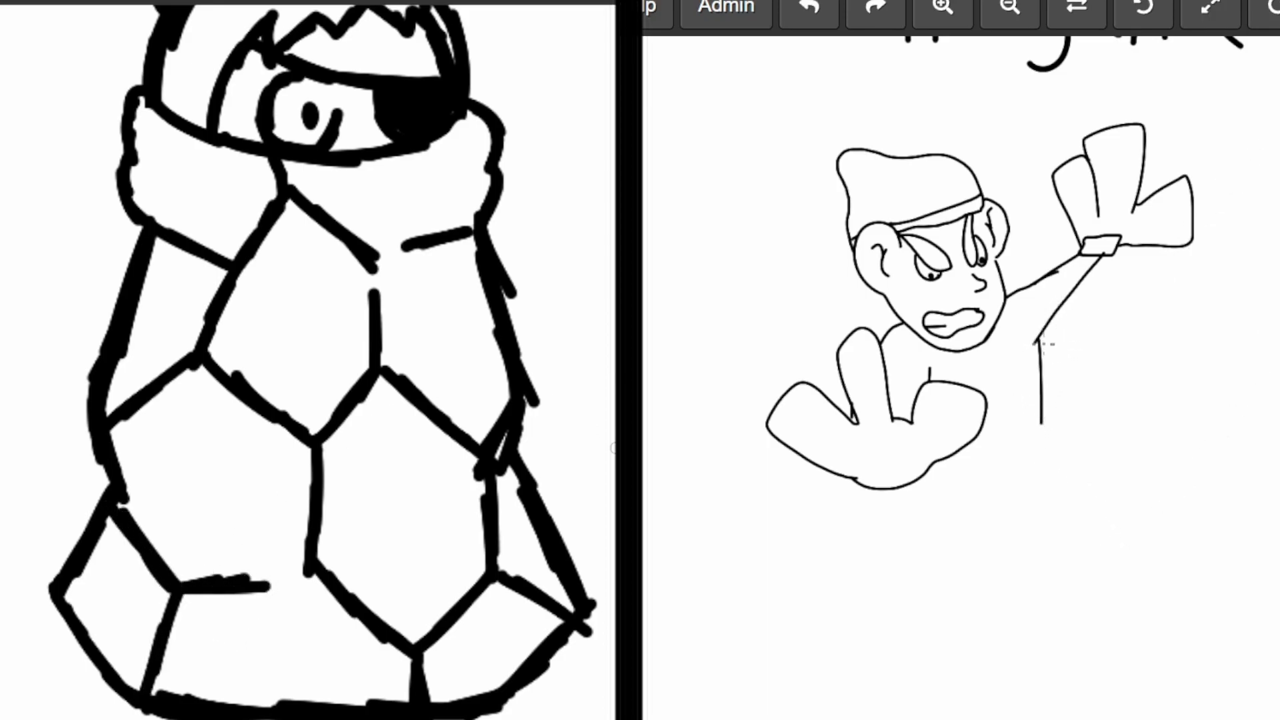
{"action": "scroll", "coordinate": [364, 445], "scroll_direction": "down", "scroll_amount": 2}
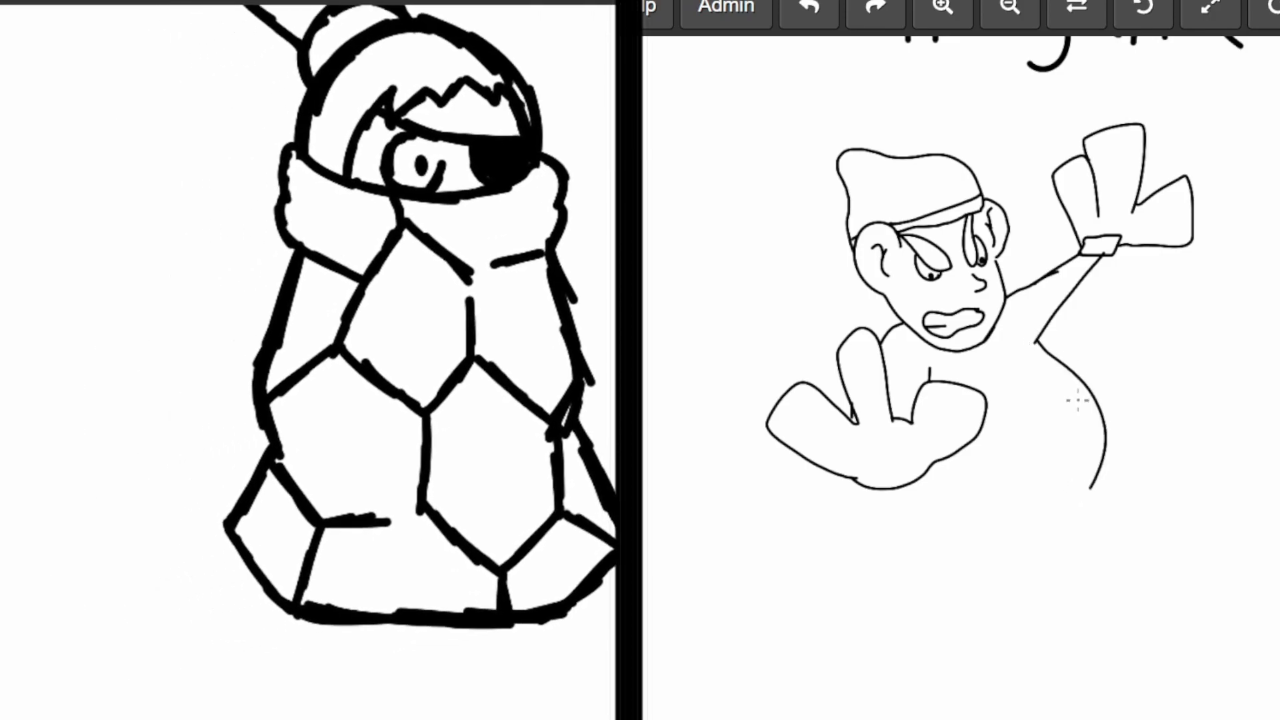
Step: Zoom out and pan down to show the coat's hem and the space beneath
{"action": "left_click_drag", "start_coordinate": [363, 445], "coordinate": [597, 481]}
{"action": "scroll", "coordinate": [308, 331], "scroll_direction": "up", "scroll_amount": 2}
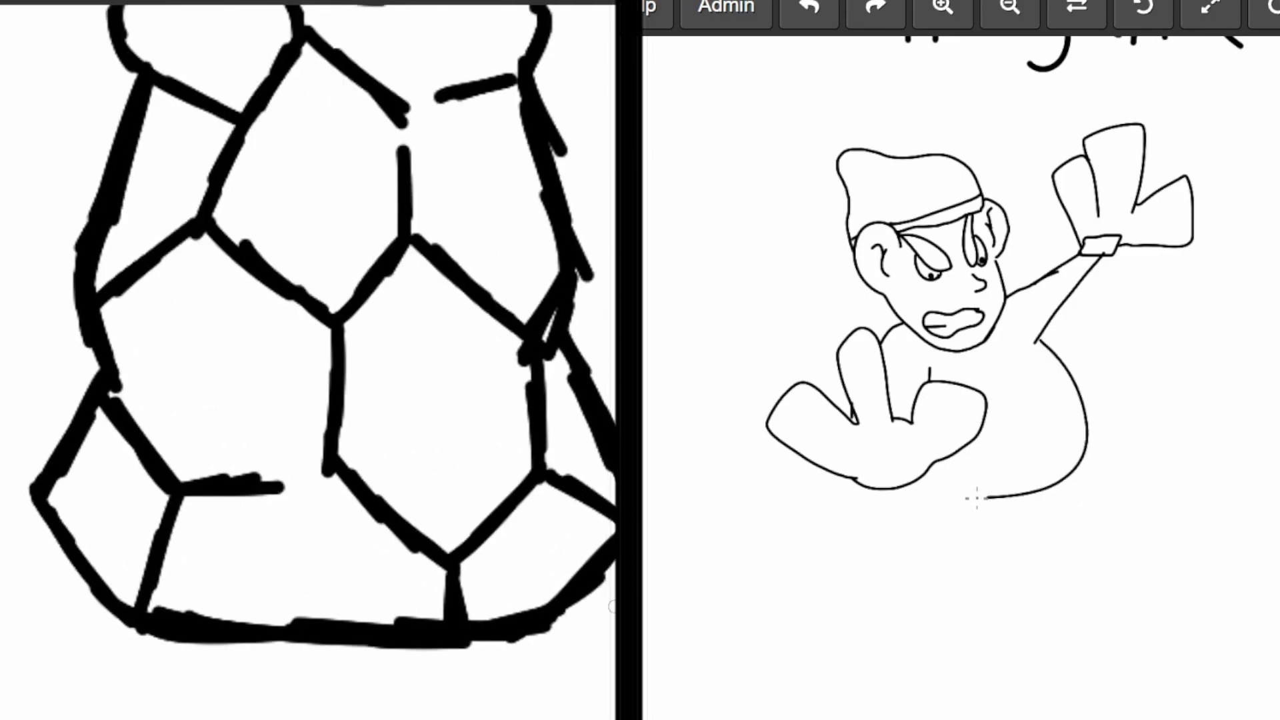
{"action": "scroll", "coordinate": [308, 330], "scroll_direction": "up", "scroll_amount": 2}
{"action": "left_click_drag", "start_coordinate": [558, 478], "coordinate": [569, 424]}
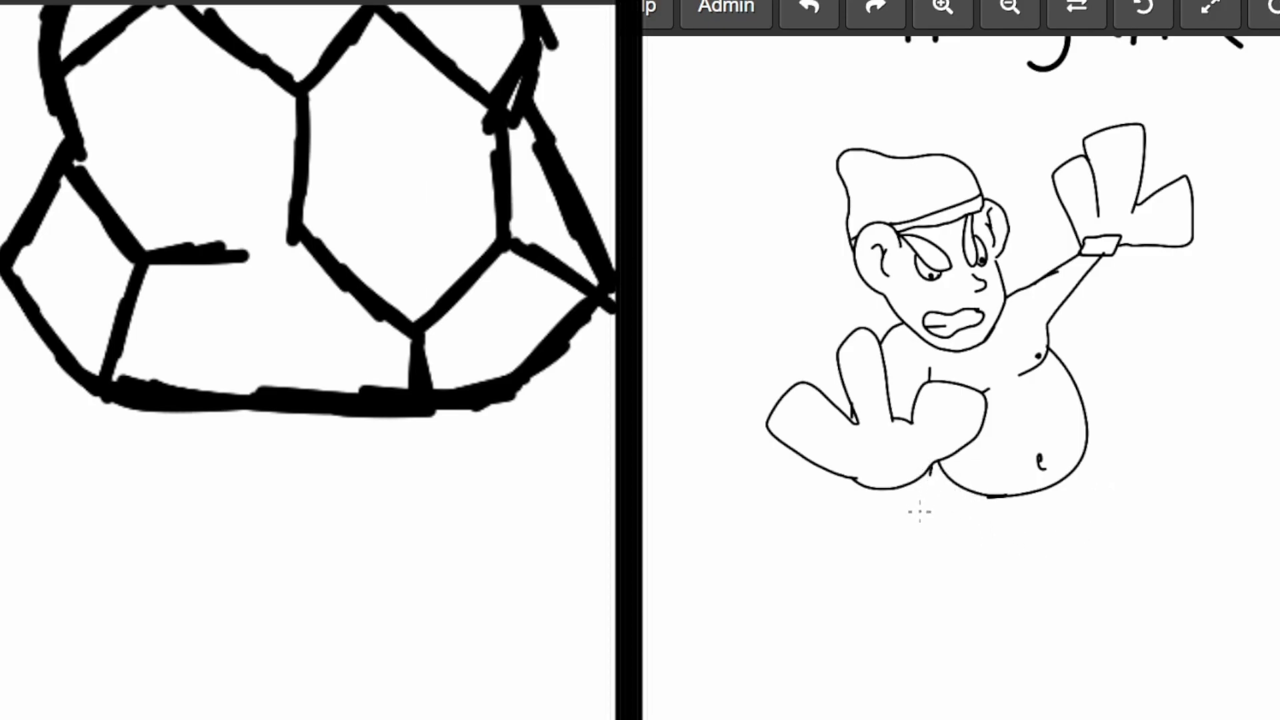
Step: Outline the bottom and outer edge of Hariyama's leg and add hair shading stripes
{"action": "mouse_move", "coordinate": [943, 600]}
{"action": "left_mouse_down"}
{"action": "mouse_move", "coordinate": [977, 535]}
{"action": "mouse_move", "coordinate": [1124, 600]}
{"action": "left_mouse_up"}
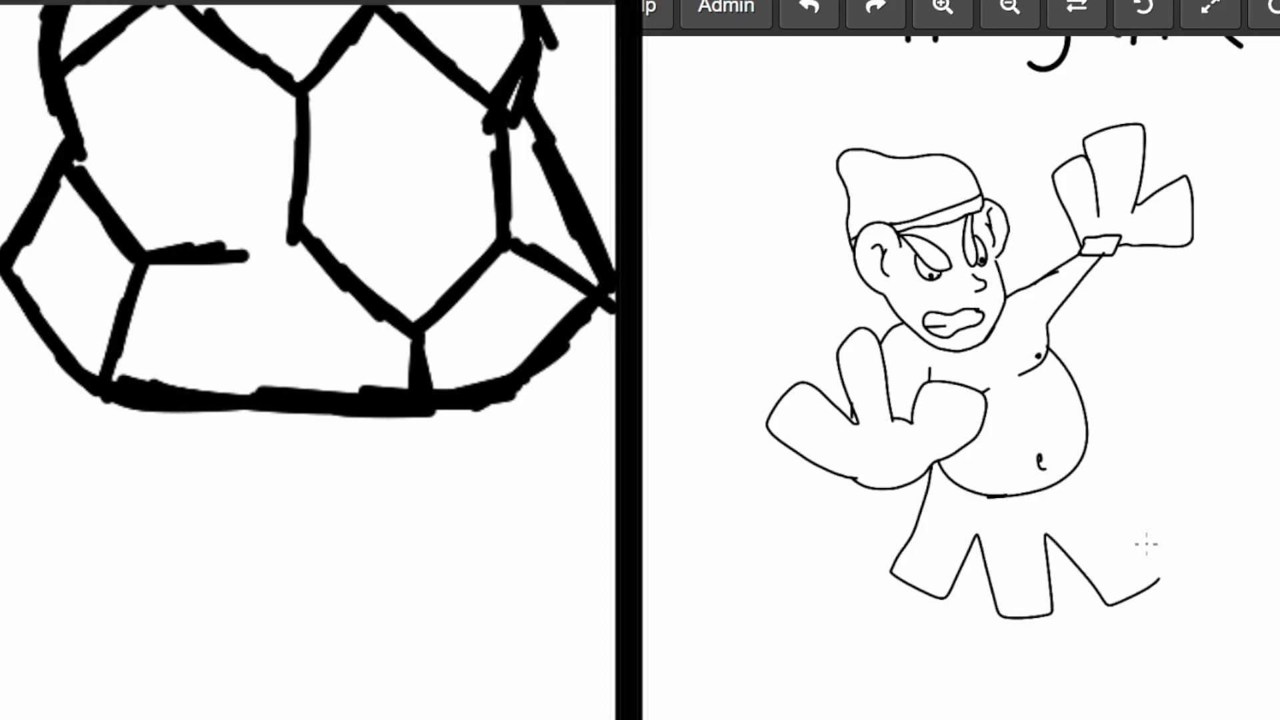
{"action": "mouse_move", "coordinate": [1143, 539]}
{"action": "left_mouse_down"}
{"action": "mouse_move", "coordinate": [1112, 491]}
{"action": "mouse_move", "coordinate": [1154, 494]}
{"action": "mouse_move", "coordinate": [1149, 452]}
{"action": "mouse_move", "coordinate": [1107, 403]}
{"action": "mouse_move", "coordinate": [1085, 408]}
{"action": "left_mouse_up"}
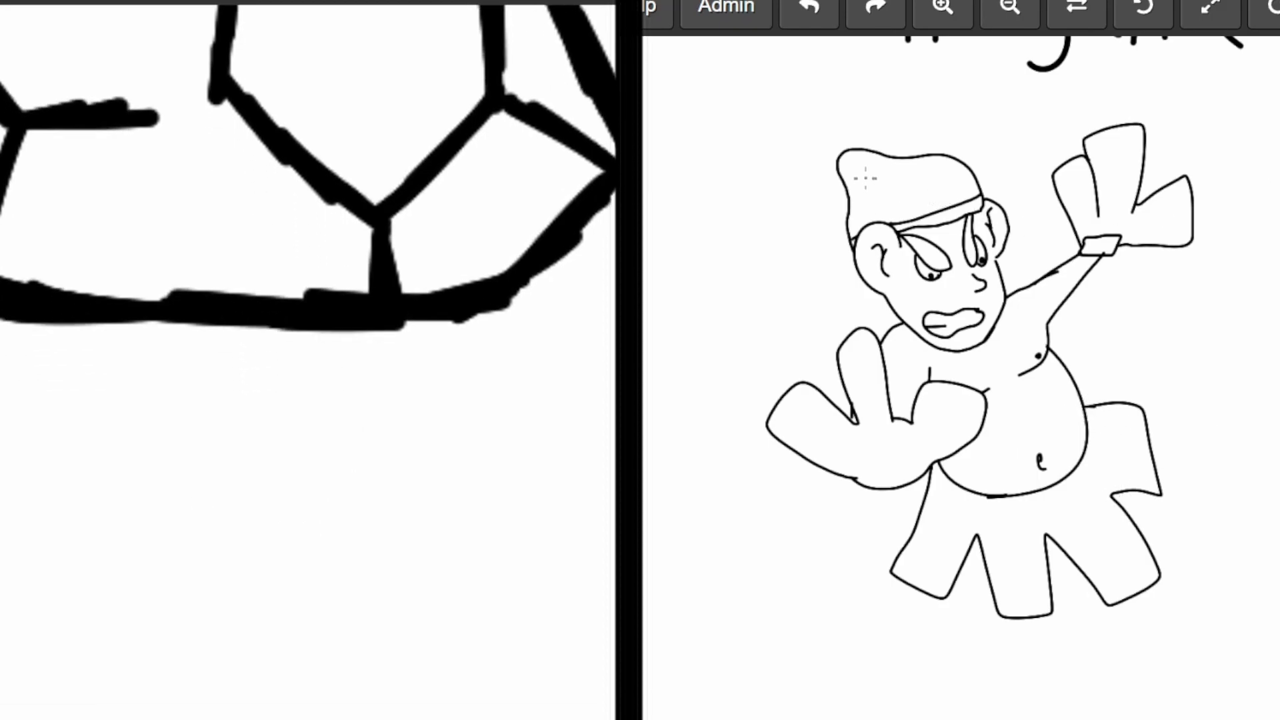
{"action": "mouse_move", "coordinate": [847, 170]}
{"action": "left_mouse_down"}
{"action": "mouse_move", "coordinate": [888, 222]}
{"action": "mouse_move", "coordinate": [908, 205]}
{"action": "mouse_move", "coordinate": [964, 206]}
{"action": "left_mouse_up"}
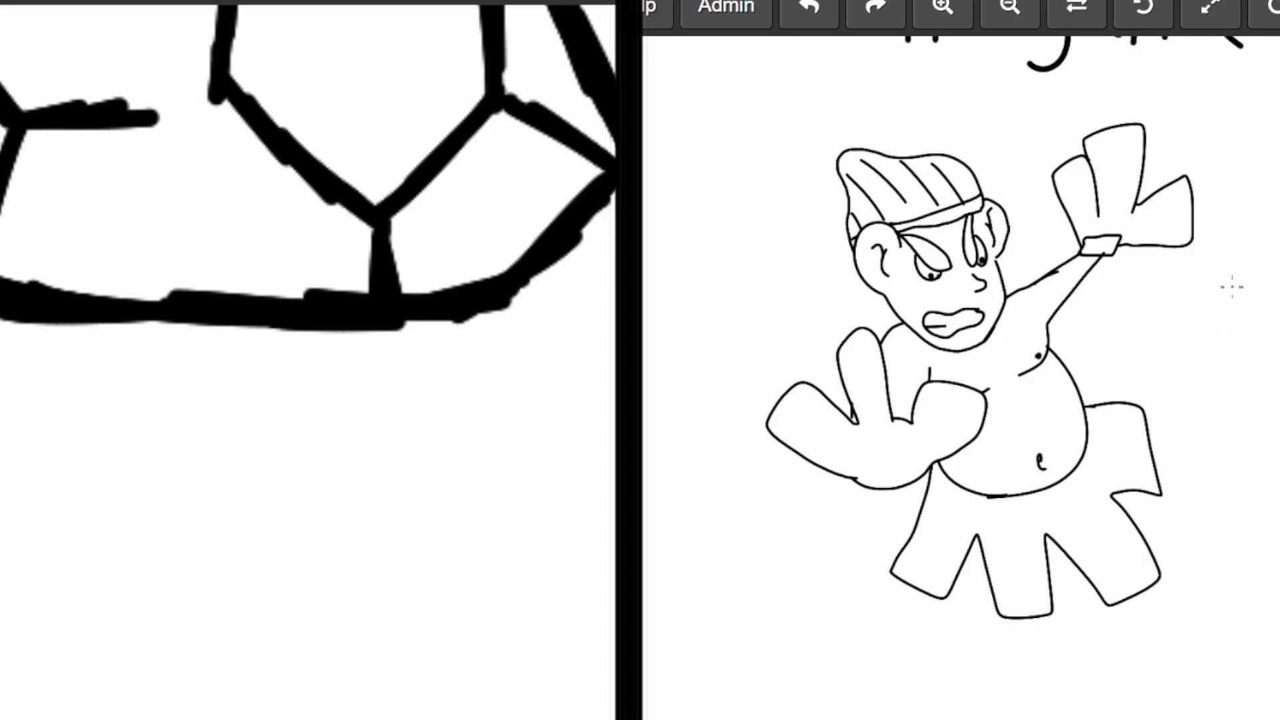
Step: Draw a leg from Roggenrola's coat hem down to a curved shoe with sole lines
{"action": "mouse_move", "coordinate": [0, 528]}
{"action": "left_mouse_down"}
{"action": "mouse_move", "coordinate": [64, 570]}
{"action": "mouse_move", "coordinate": [148, 590]}
{"action": "left_mouse_up"}
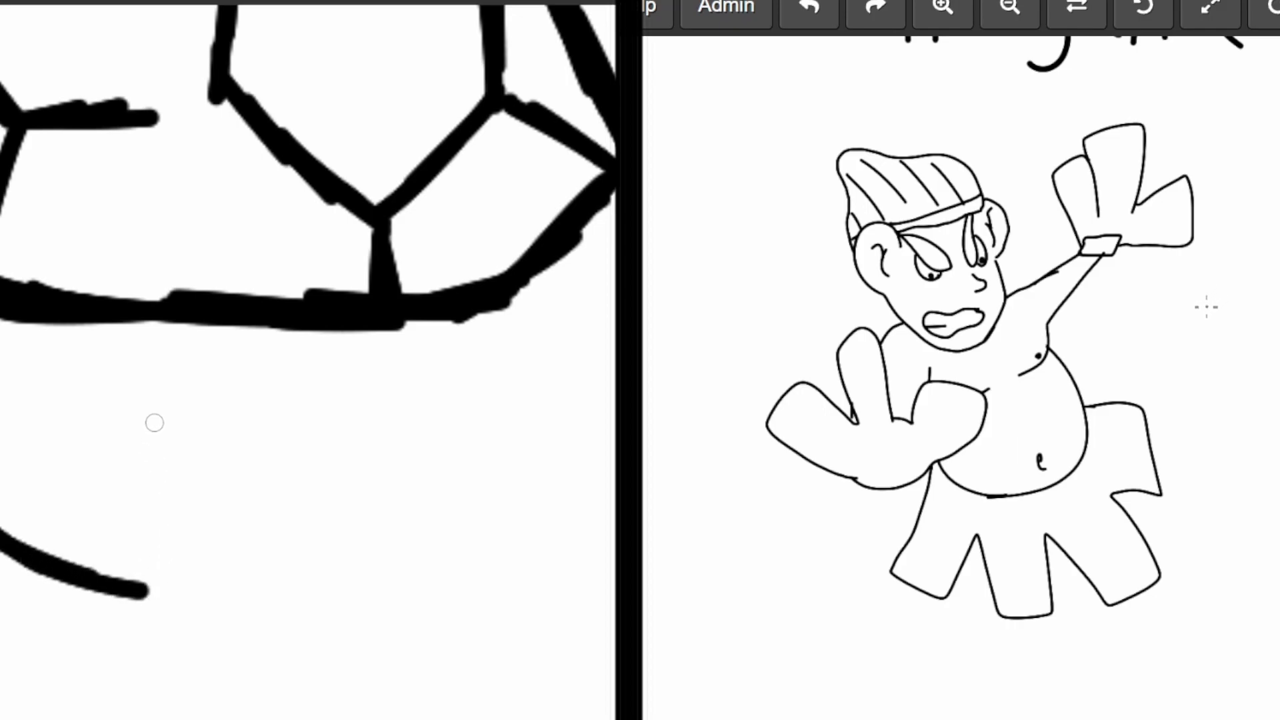
{"action": "mouse_move", "coordinate": [18, 455]}
{"action": "left_mouse_down"}
{"action": "mouse_move", "coordinate": [108, 528]}
{"action": "mouse_move", "coordinate": [203, 558]}
{"action": "left_mouse_up"}
{"action": "mouse_move", "coordinate": [172, 315]}
{"action": "left_mouse_down"}
{"action": "mouse_move", "coordinate": [153, 415]}
{"action": "mouse_move", "coordinate": [207, 440]}
{"action": "mouse_move", "coordinate": [300, 530]}
{"action": "mouse_move", "coordinate": [266, 565]}
{"action": "mouse_move", "coordinate": [170, 560]}
{"action": "mouse_move", "coordinate": [118, 513]}
{"action": "left_mouse_up"}
{"action": "mouse_move", "coordinate": [295, 498]}
{"action": "left_mouse_down"}
{"action": "mouse_move", "coordinate": [297, 625]}
{"action": "mouse_move", "coordinate": [145, 593]}
{"action": "mouse_move", "coordinate": [46, 548]}
{"action": "left_mouse_up"}
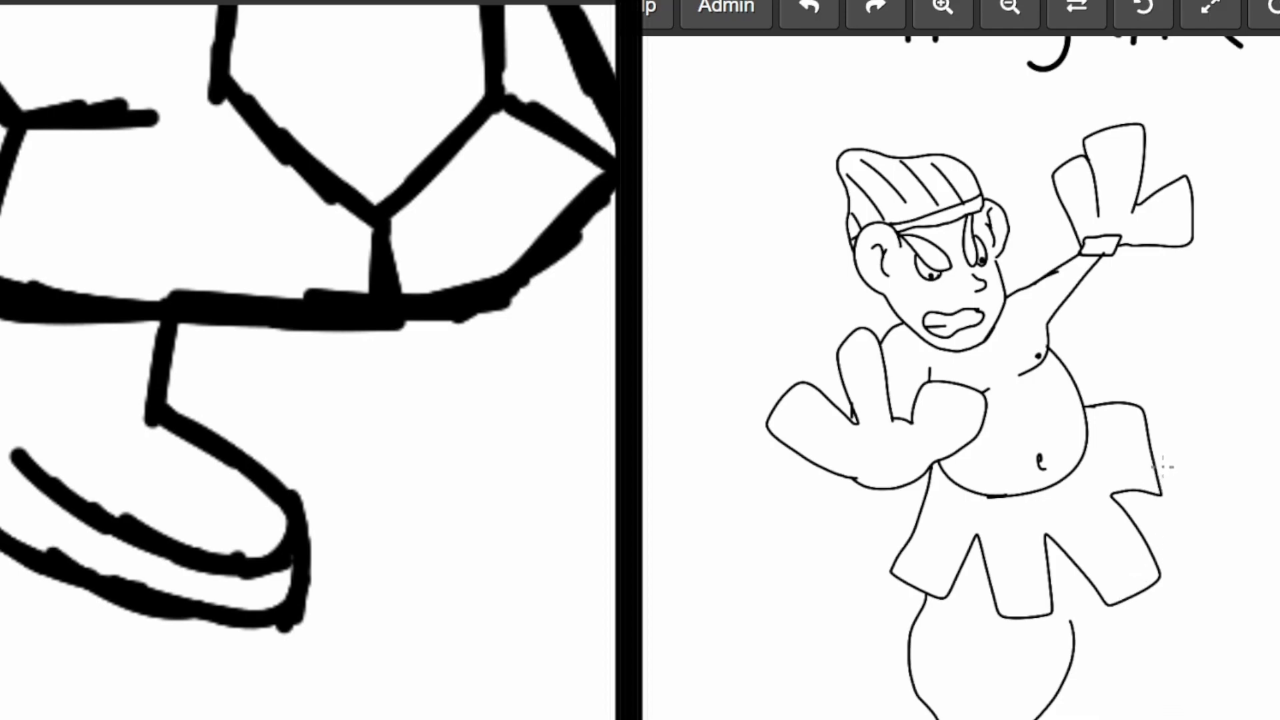
{"action": "mouse_move", "coordinate": [30, 618]}
{"action": "left_mouse_down"}
{"action": "mouse_move", "coordinate": [150, 656]}
{"action": "mouse_move", "coordinate": [285, 656]}
{"action": "mouse_move", "coordinate": [295, 601]}
{"action": "left_mouse_up"}
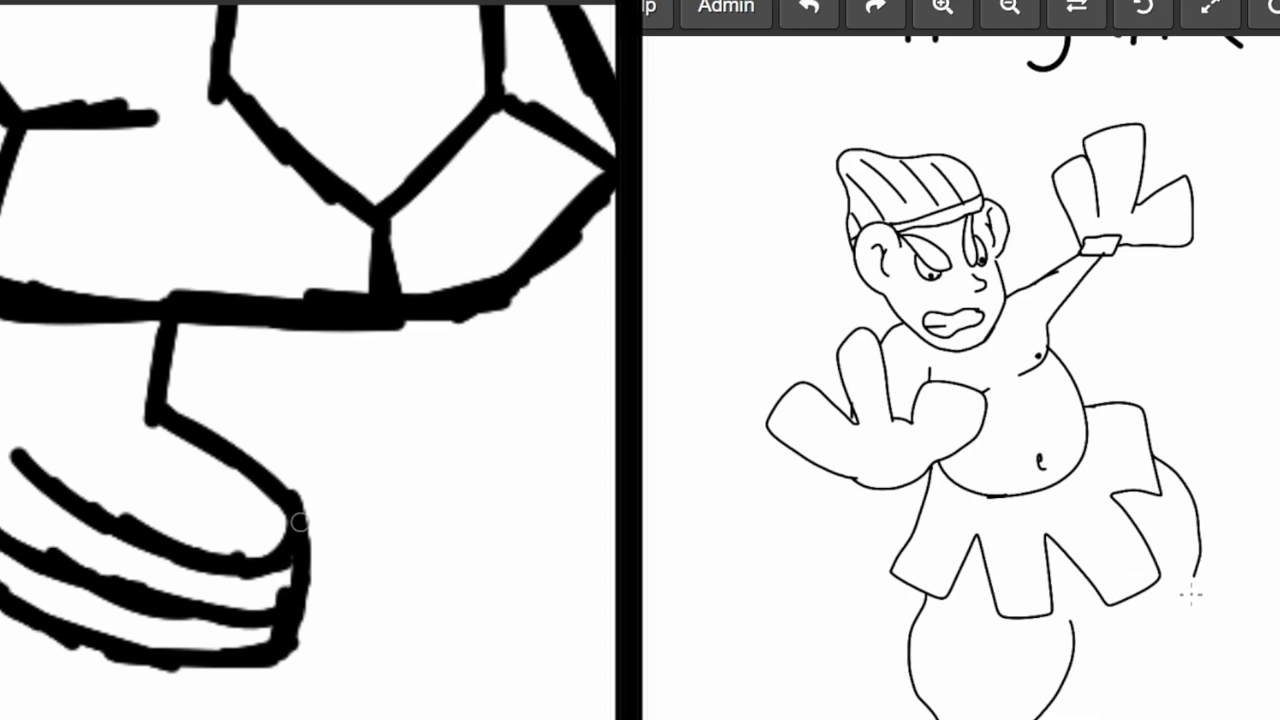
Step: Add Hariyama's under-skirt leg curve, Roggenrola's shoe top and second leg, erasing stray shoe lines
{"action": "left_click_drag", "start_coordinate": [1190, 596], "coordinate": [1081, 625]}
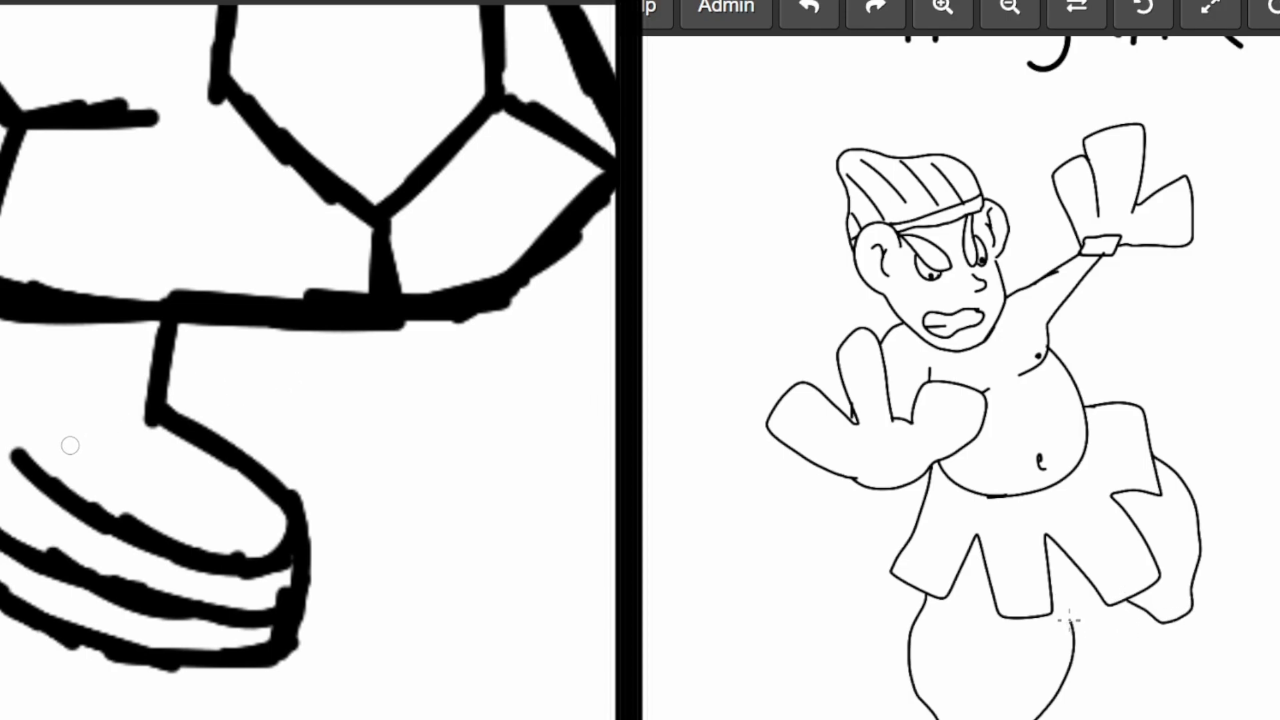
{"action": "left_click_drag", "start_coordinate": [10, 458], "coordinate": [160, 408]}
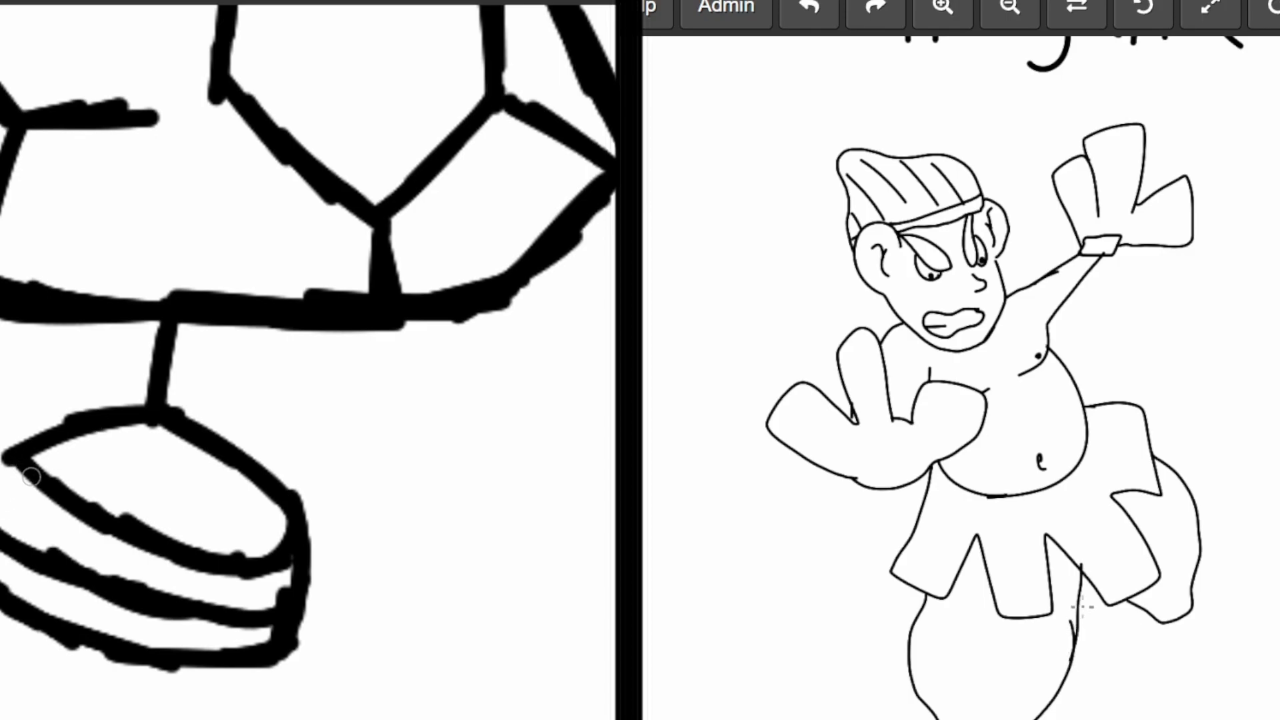
{"action": "left_click_drag", "start_coordinate": [5, 505], "coordinate": [34, 312]}
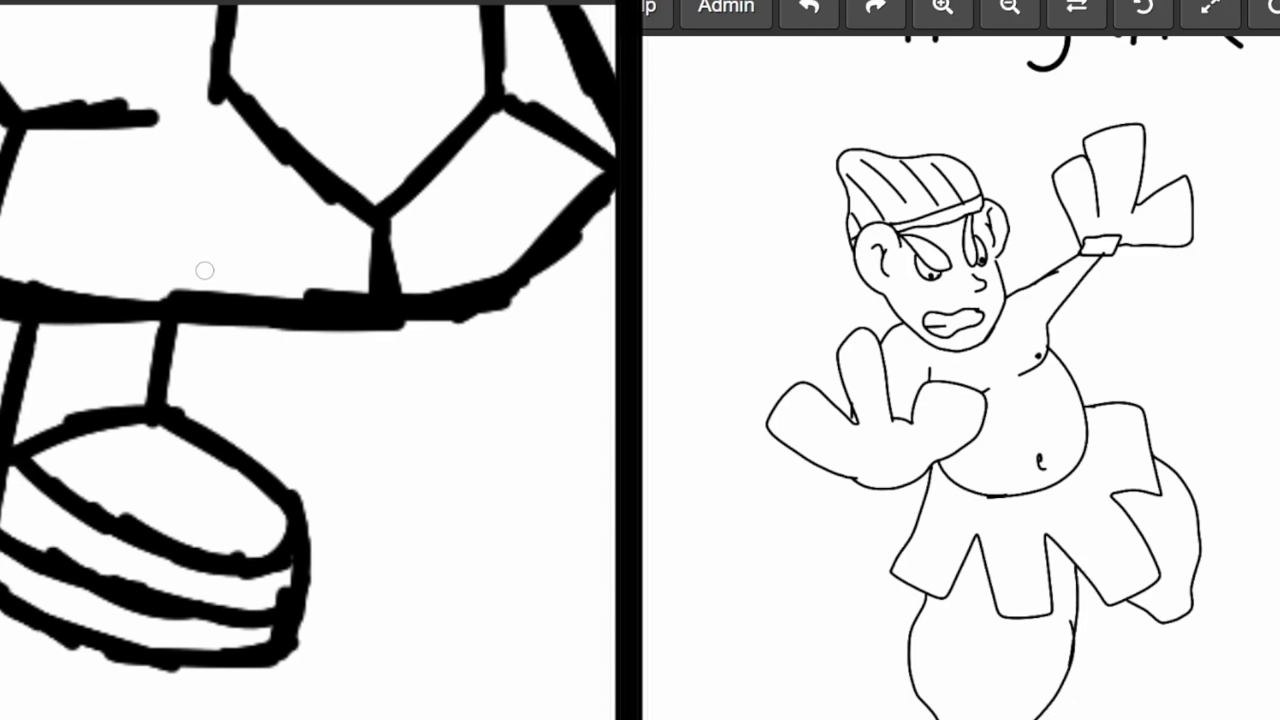
{"action": "left_click_drag", "start_coordinate": [22, 468], "coordinate": [263, 536]}
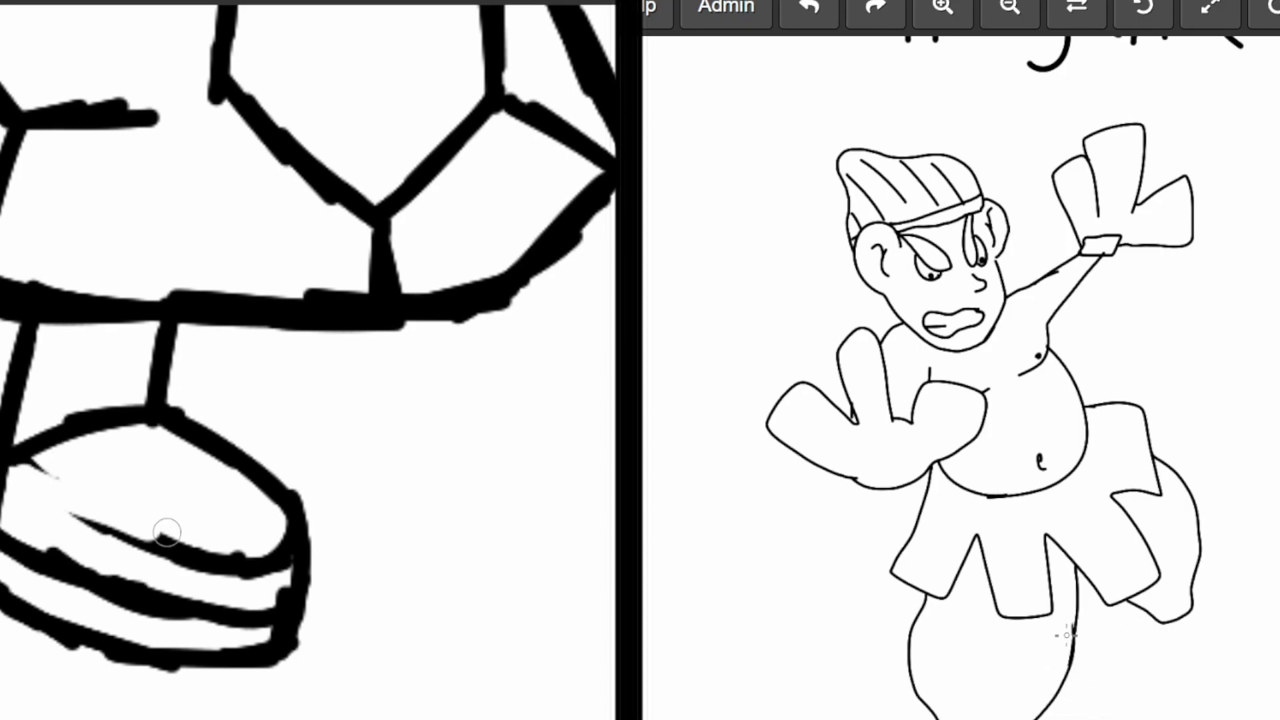
{"action": "left_click_drag", "start_coordinate": [75, 491], "coordinate": [30, 471]}
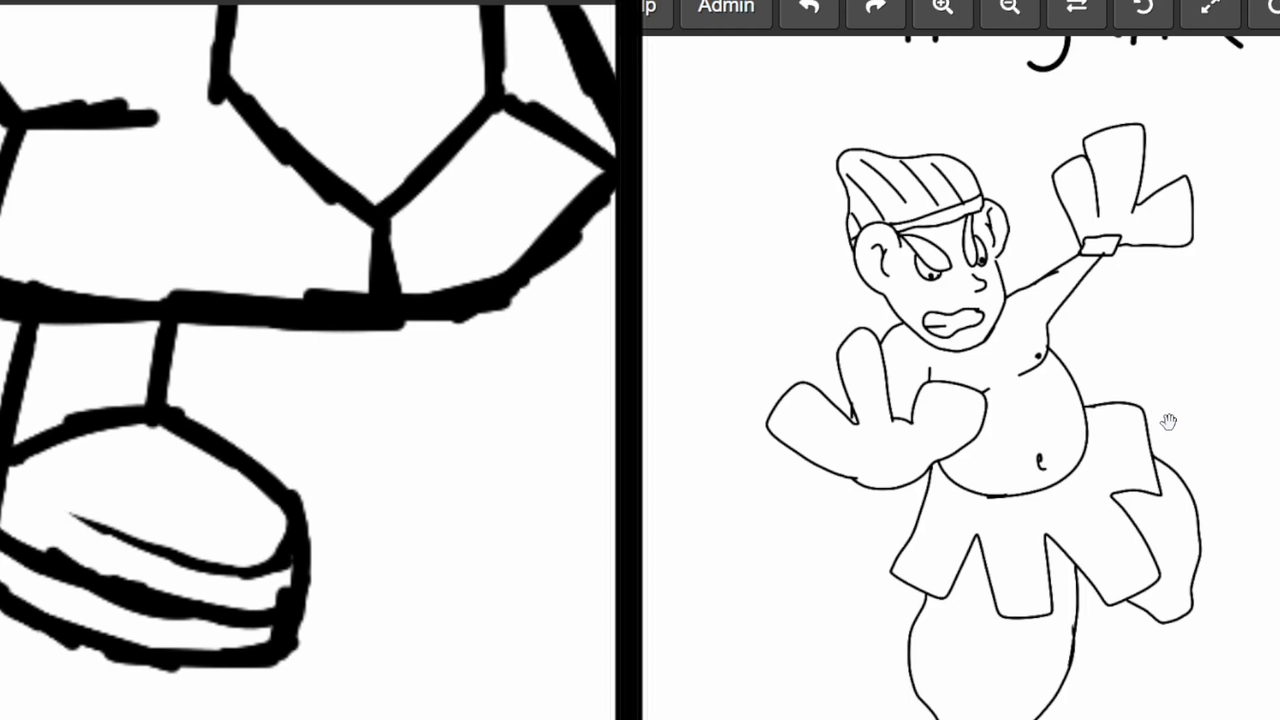
Step: Thicken Roggenrola's leg line, shoe outline and inner sole lines
{"action": "mouse_move", "coordinate": [1165, 422]}
{"action": "left_mouse_down"}
{"action": "mouse_move", "coordinate": [1148, 318]}
{"action": "mouse_move", "coordinate": [1146, 348]}
{"action": "left_mouse_up"}
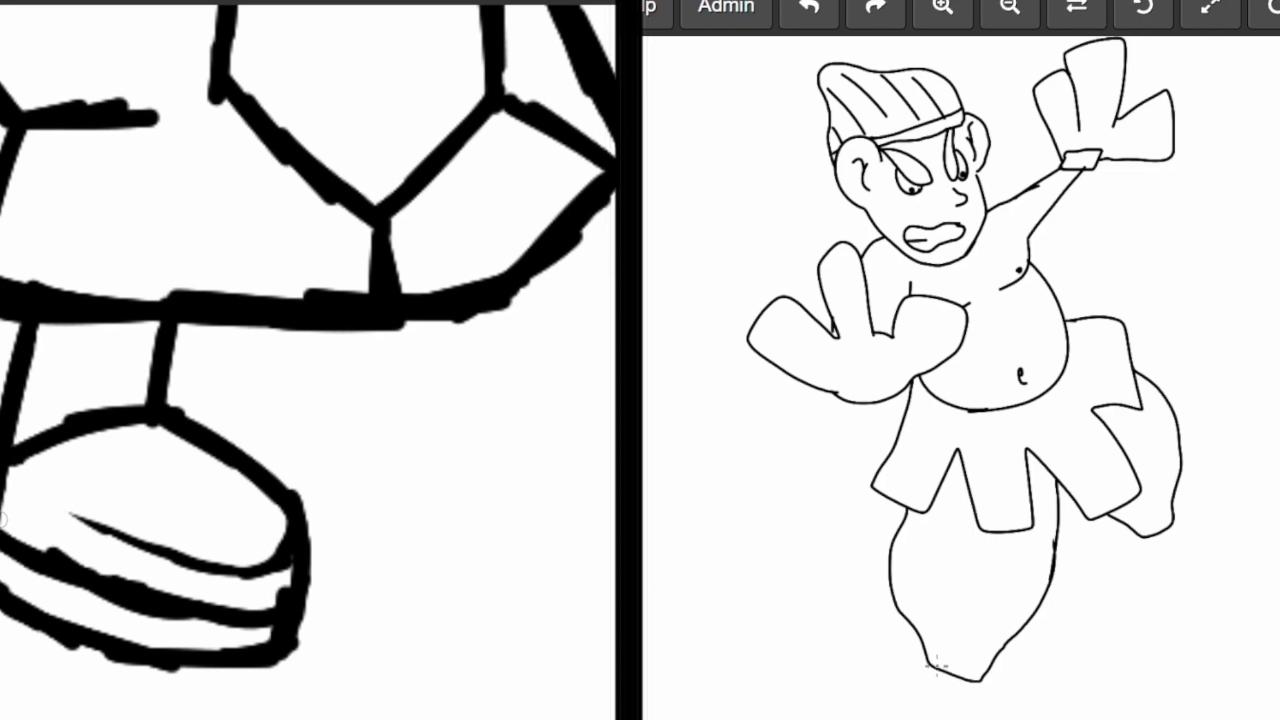
{"action": "left_click_drag", "start_coordinate": [192, 313], "coordinate": [178, 401]}
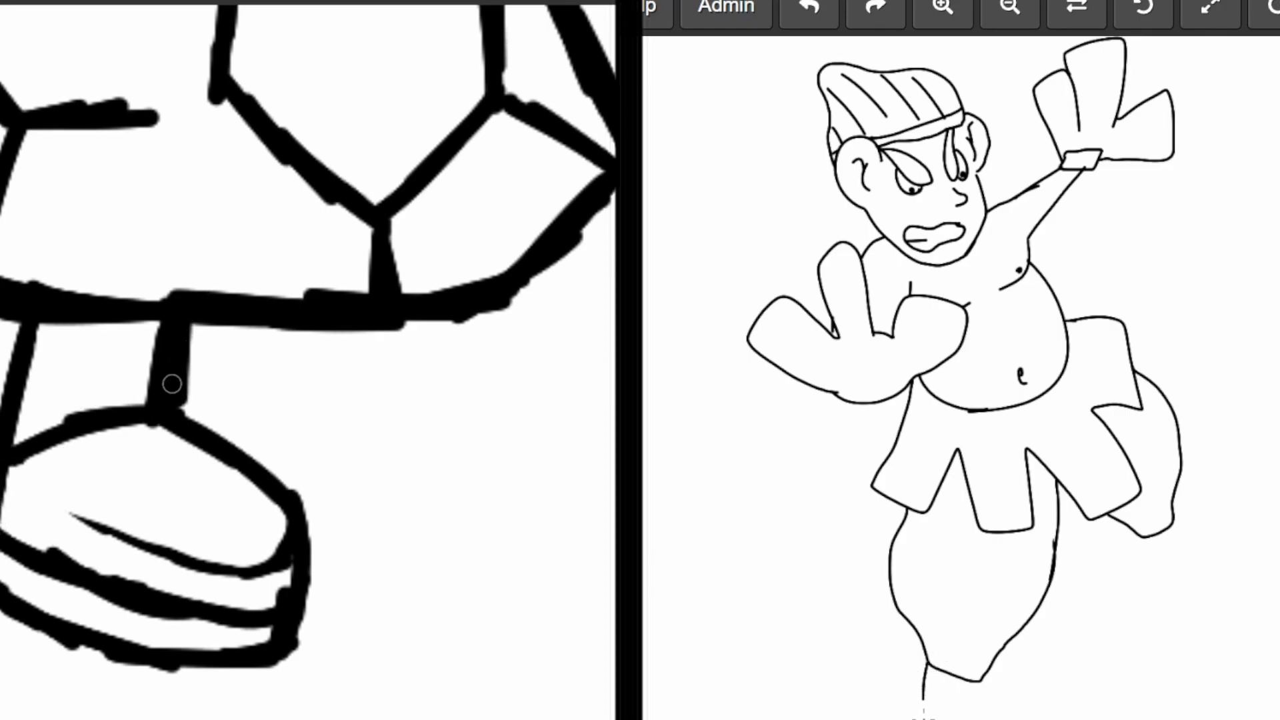
{"action": "scroll", "coordinate": [301, 401], "scroll_direction": "down", "scroll_amount": 1}
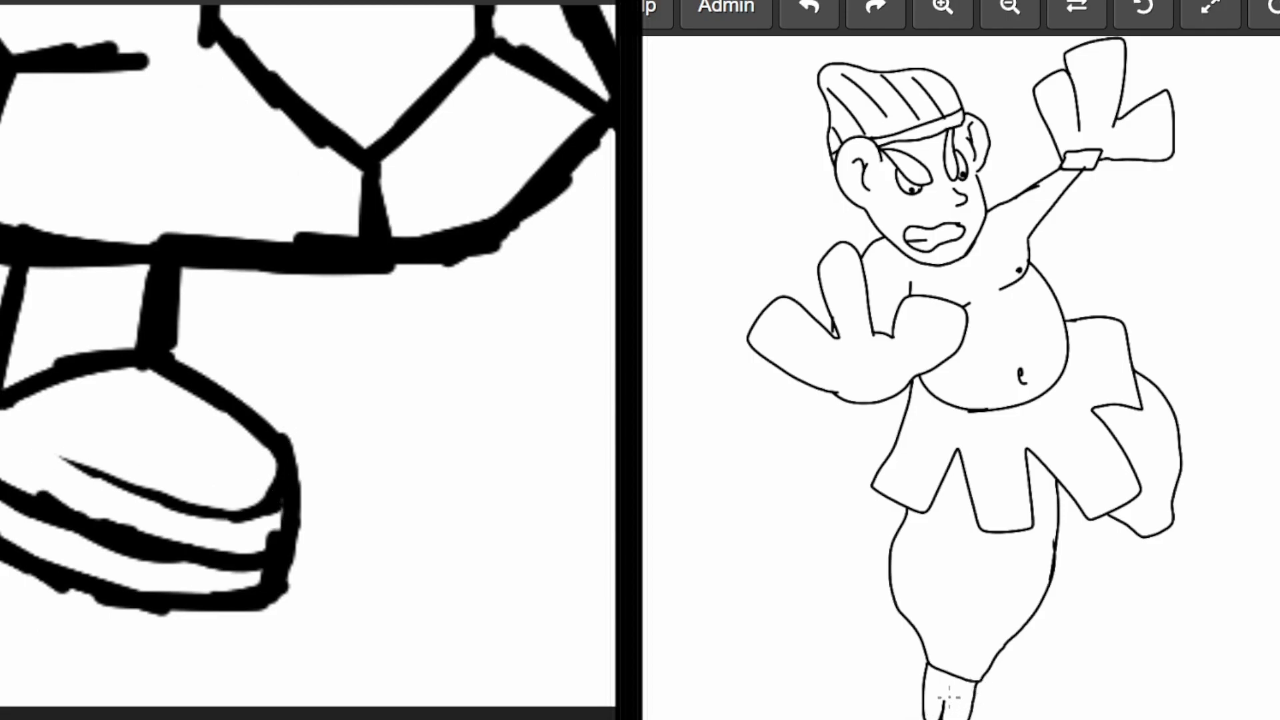
{"action": "scroll", "coordinate": [300, 361], "scroll_direction": "up", "scroll_amount": 1}
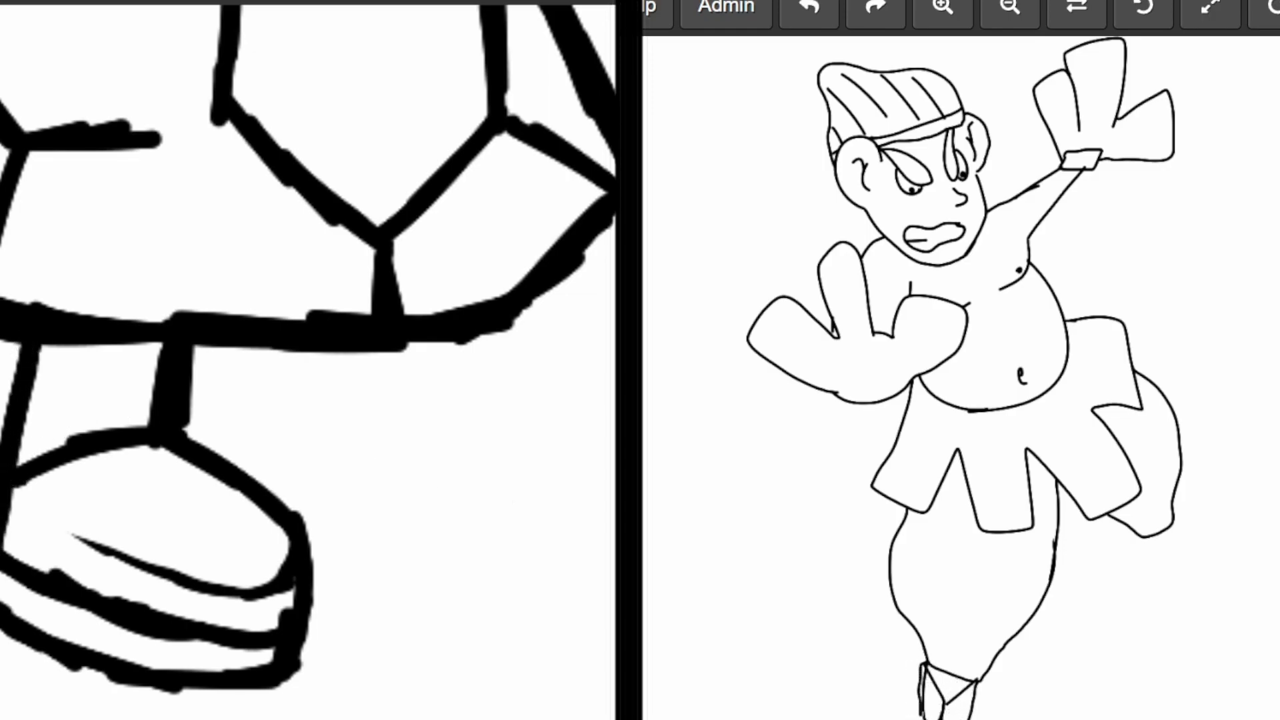
{"action": "mouse_move", "coordinate": [188, 346]}
{"action": "left_mouse_down"}
{"action": "mouse_move", "coordinate": [294, 537]}
{"action": "mouse_move", "coordinate": [306, 590]}
{"action": "mouse_move", "coordinate": [290, 675]}
{"action": "mouse_move", "coordinate": [150, 683]}
{"action": "mouse_move", "coordinate": [5, 614]}
{"action": "left_mouse_up"}
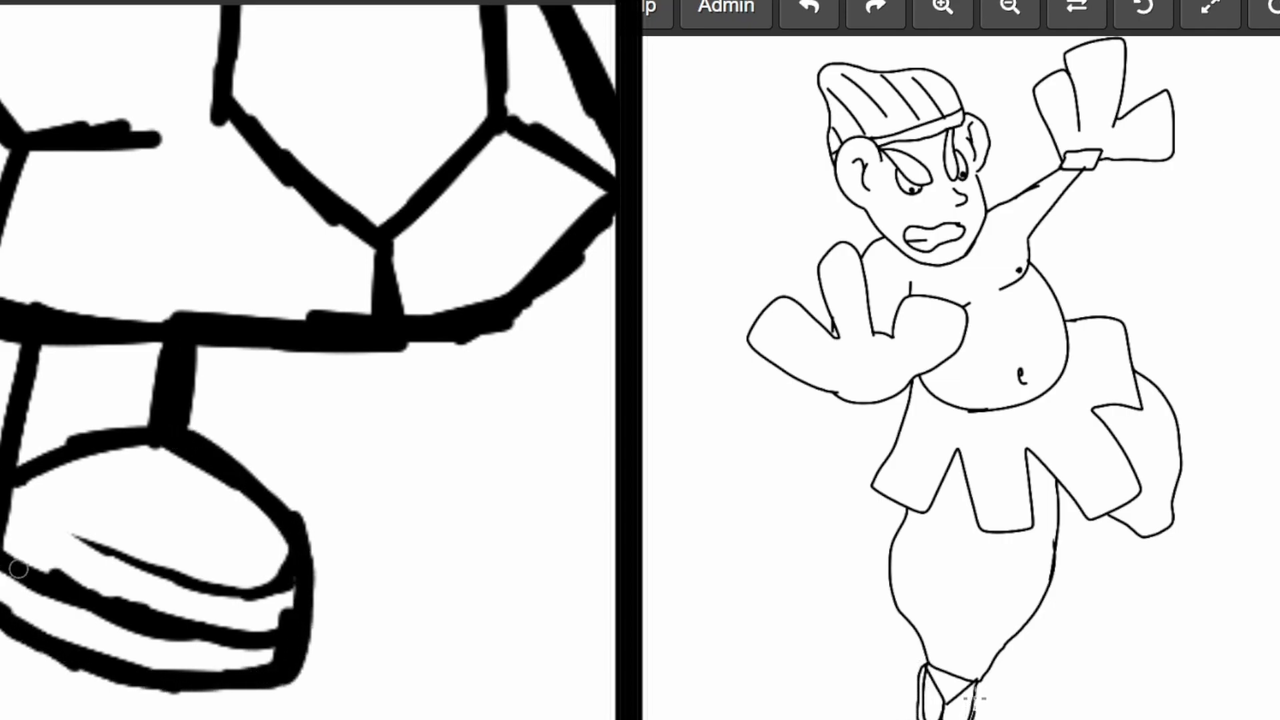
{"action": "left_click_drag", "start_coordinate": [23, 570], "coordinate": [311, 634]}
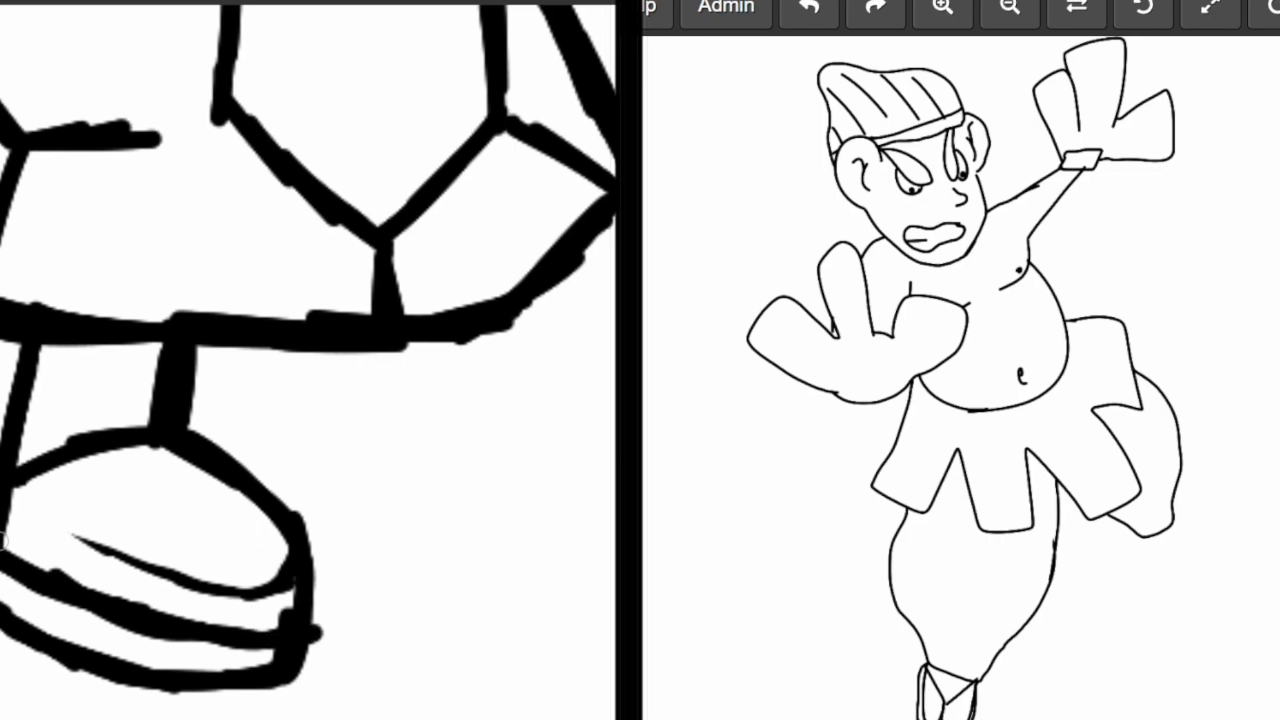
{"action": "left_click_drag", "start_coordinate": [185, 437], "coordinate": [205, 446]}
{"action": "left_click_drag", "start_coordinate": [68, 535], "coordinate": [288, 592]}
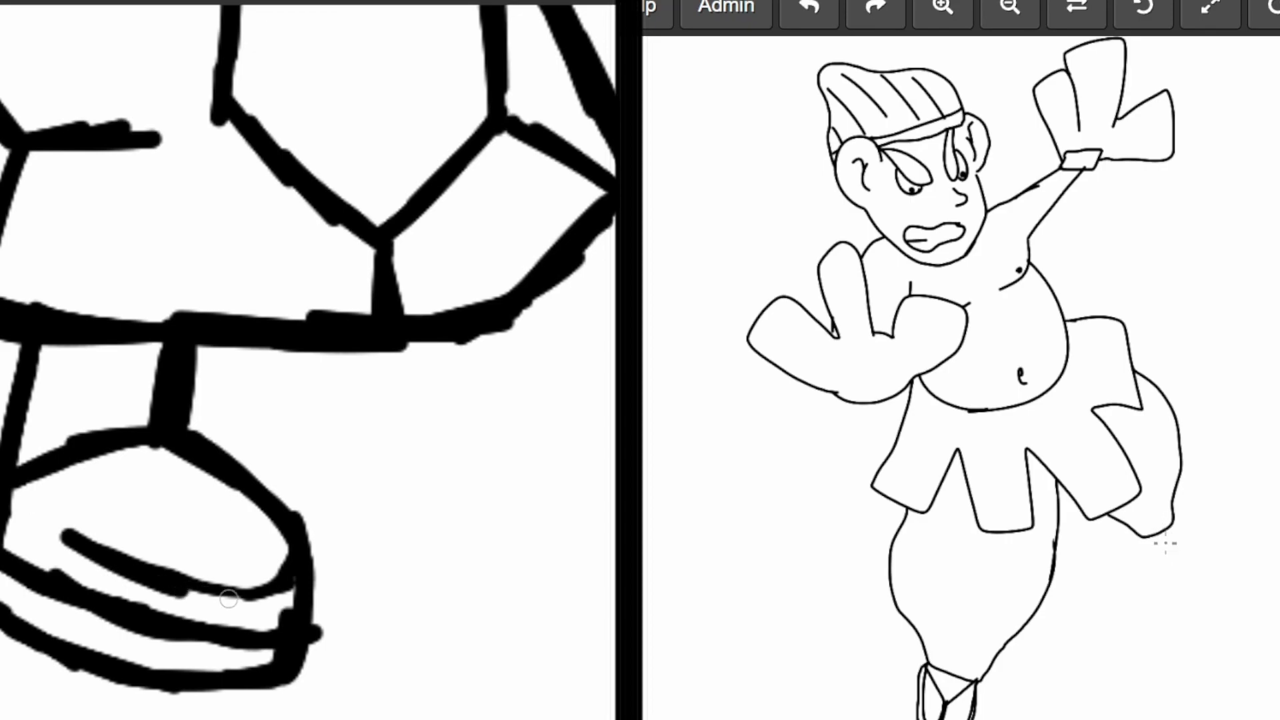
Step: Draw toes on Hariyama's back foot and a sandal sole beneath it
{"action": "left_click_drag", "start_coordinate": [1143, 541], "coordinate": [1151, 568]}
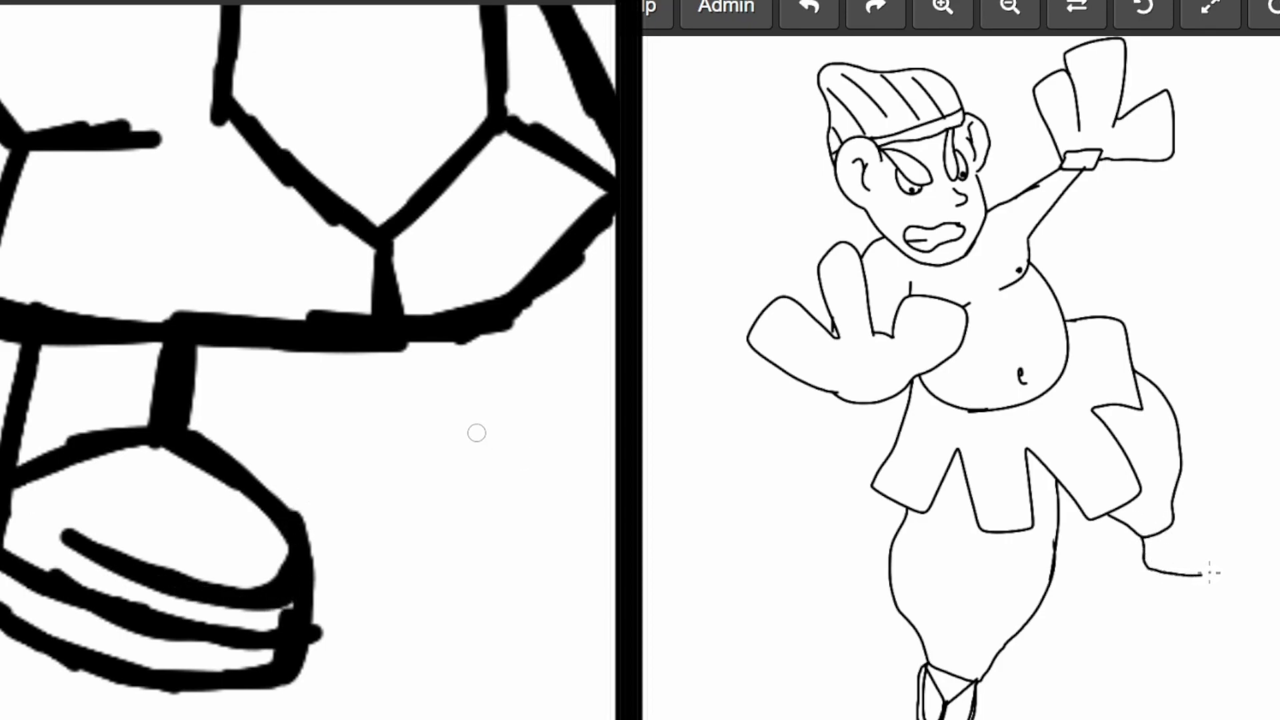
{"action": "left_click_drag", "start_coordinate": [1190, 576], "coordinate": [1215, 555]}
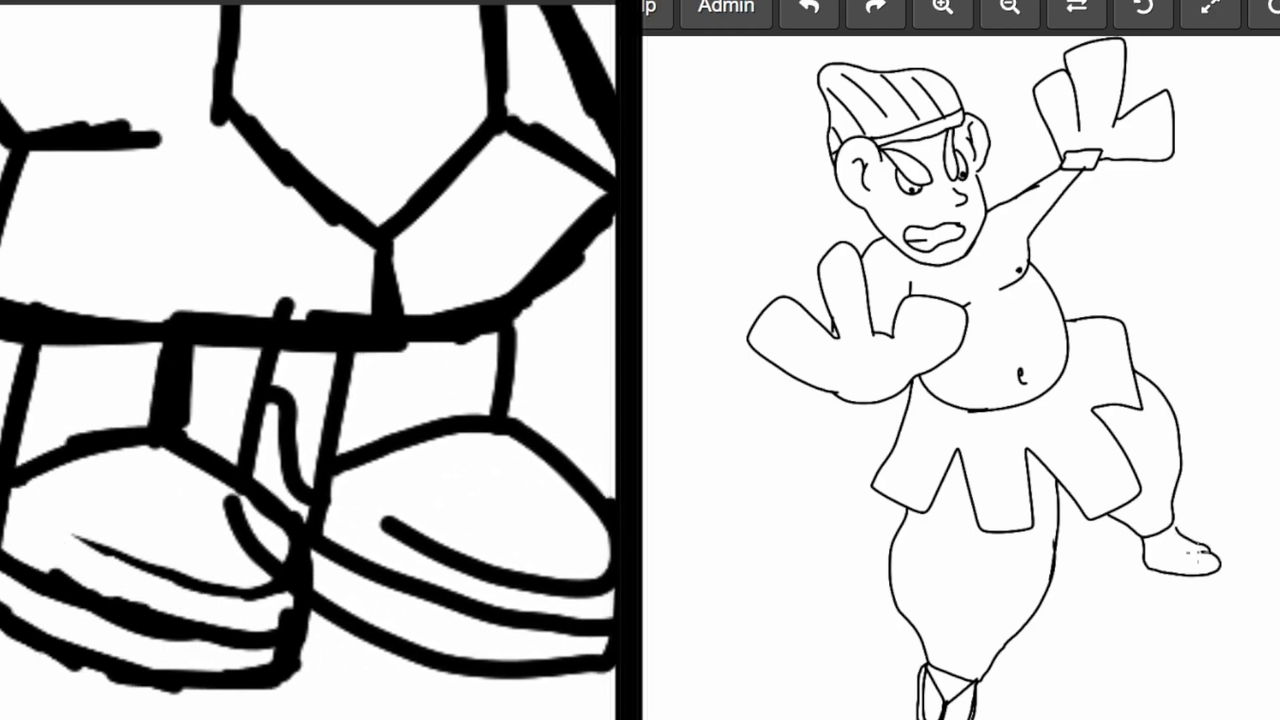
{"action": "left_click_drag", "start_coordinate": [1195, 549], "coordinate": [1208, 561]}
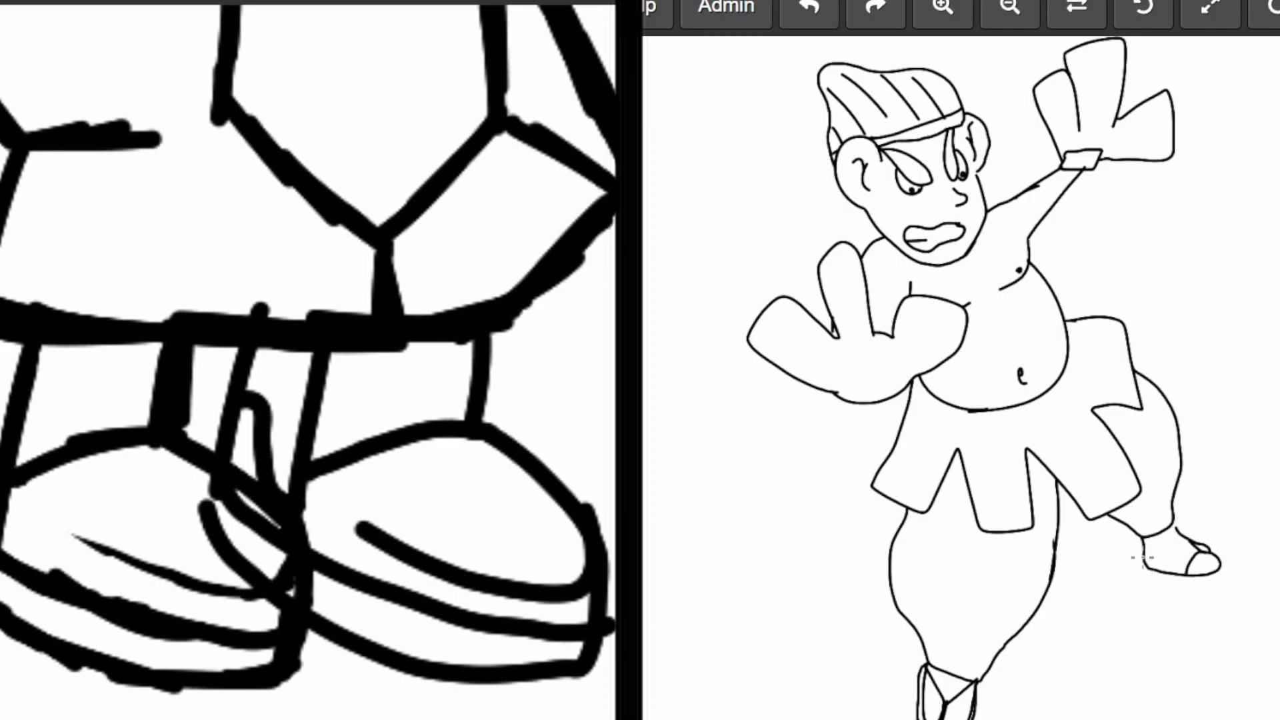
{"action": "mouse_move", "coordinate": [1138, 569]}
{"action": "left_mouse_down"}
{"action": "mouse_move", "coordinate": [1219, 590]}
{"action": "mouse_move", "coordinate": [1228, 577]}
{"action": "left_mouse_up"}
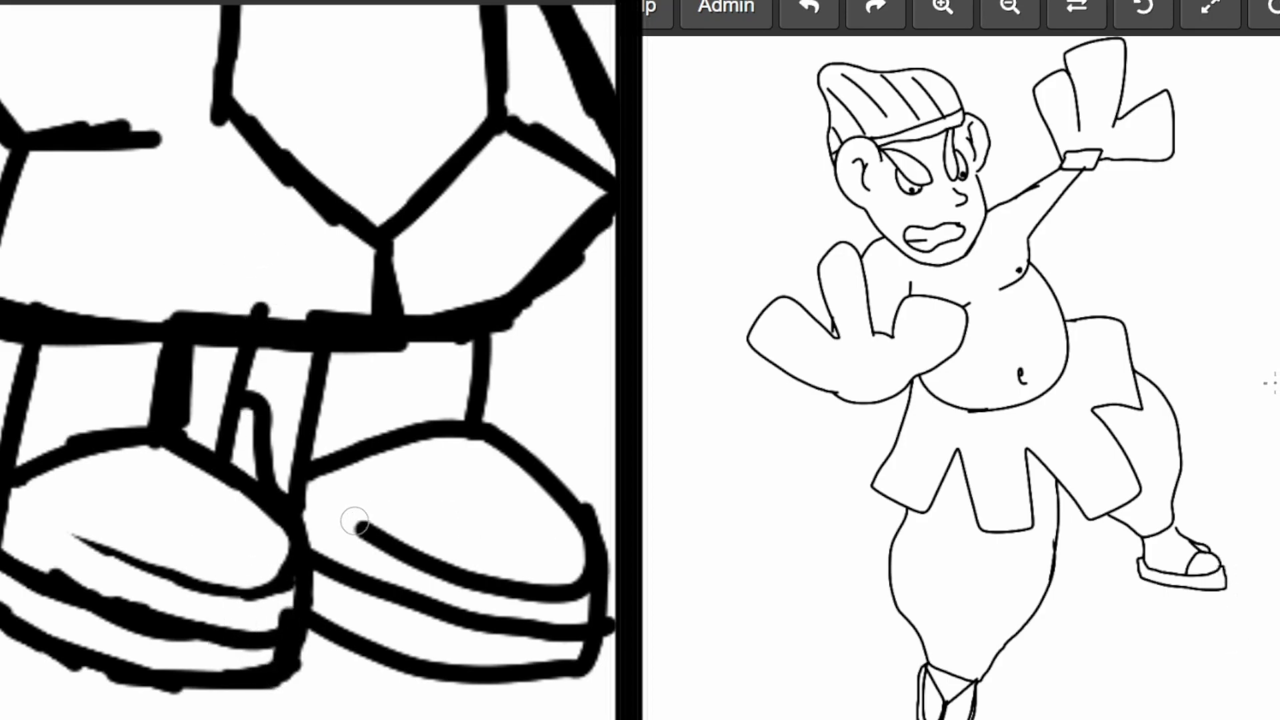
Step: Thicken a Roggenrola shoe stroke end and redraw Hariyama's raised-arm line, erasing the extra
{"action": "left_click", "coordinate": [523, 598]}
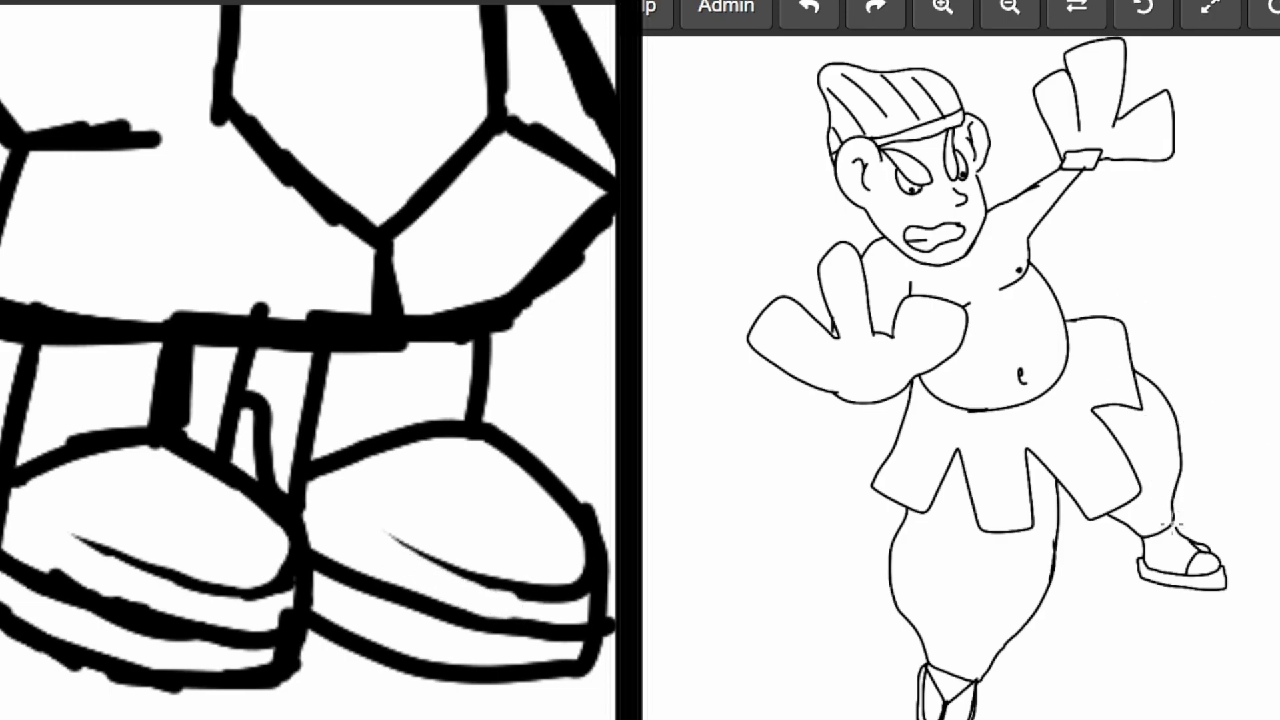
{"action": "scroll", "coordinate": [590, 416], "scroll_direction": "down", "scroll_amount": 3}
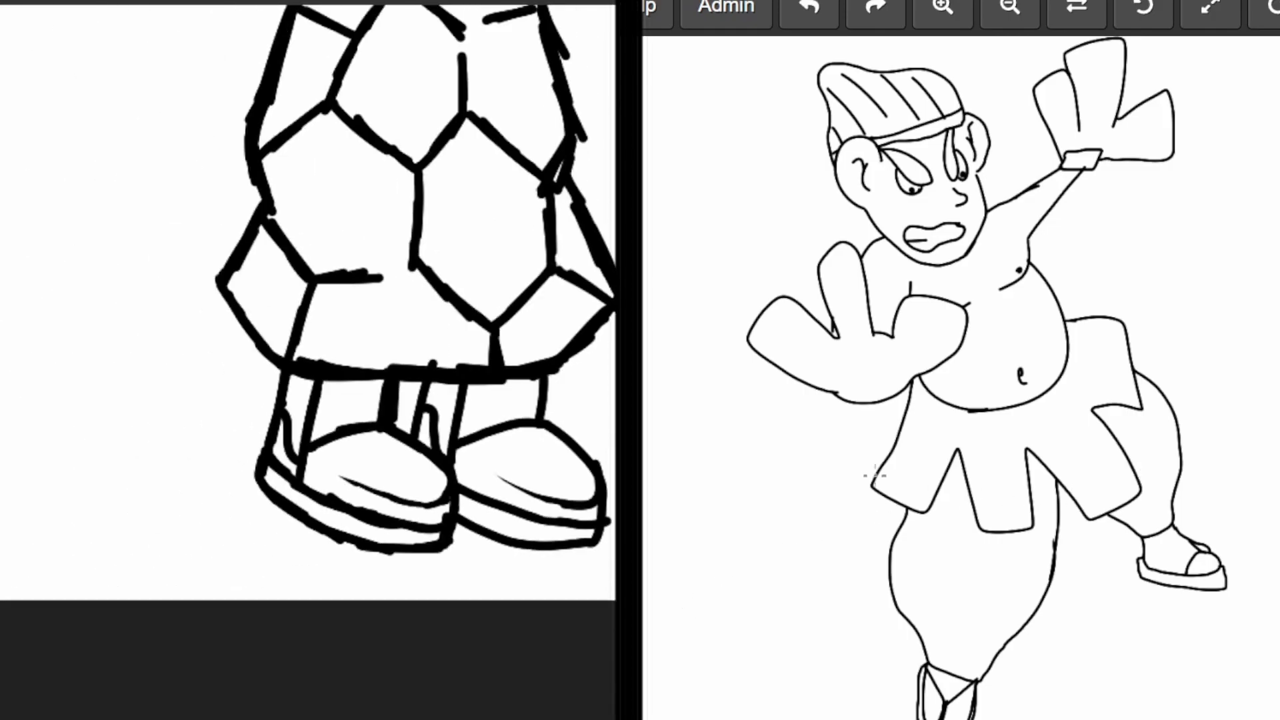
{"action": "scroll", "coordinate": [590, 417], "scroll_direction": "down", "scroll_amount": 1}
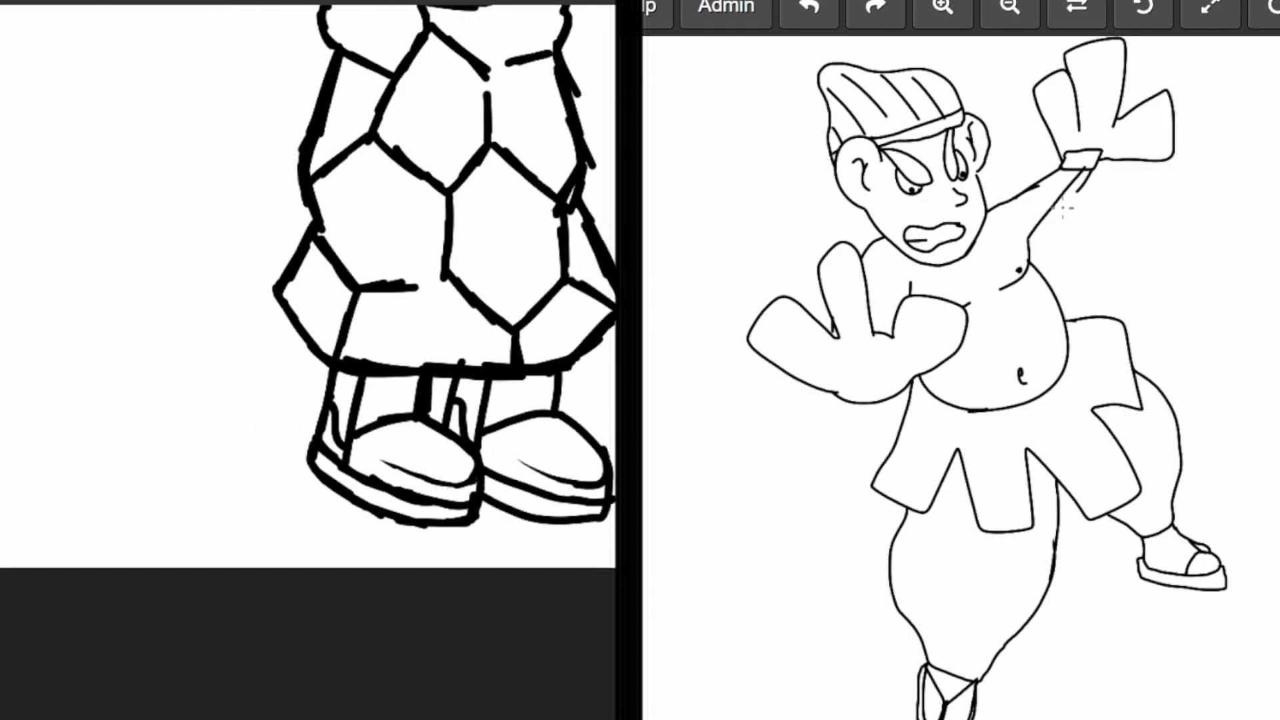
{"action": "left_click_drag", "start_coordinate": [1066, 208], "coordinate": [1028, 246]}
{"action": "left_click_drag", "start_coordinate": [1043, 226], "coordinate": [1027, 229]}
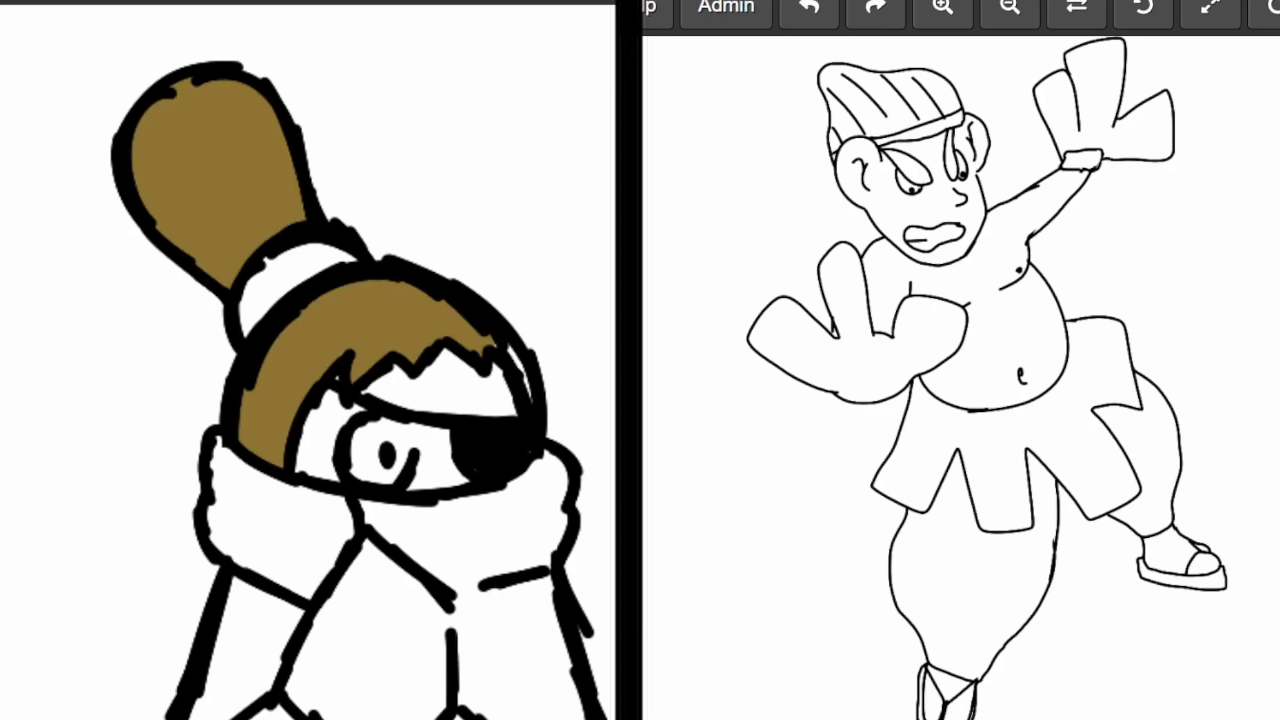
Step: Fill Hariyama's hair and headband orange and eyebrows black, undoing a background-flooding fill
{"action": "left_click", "coordinate": [899, 106]}
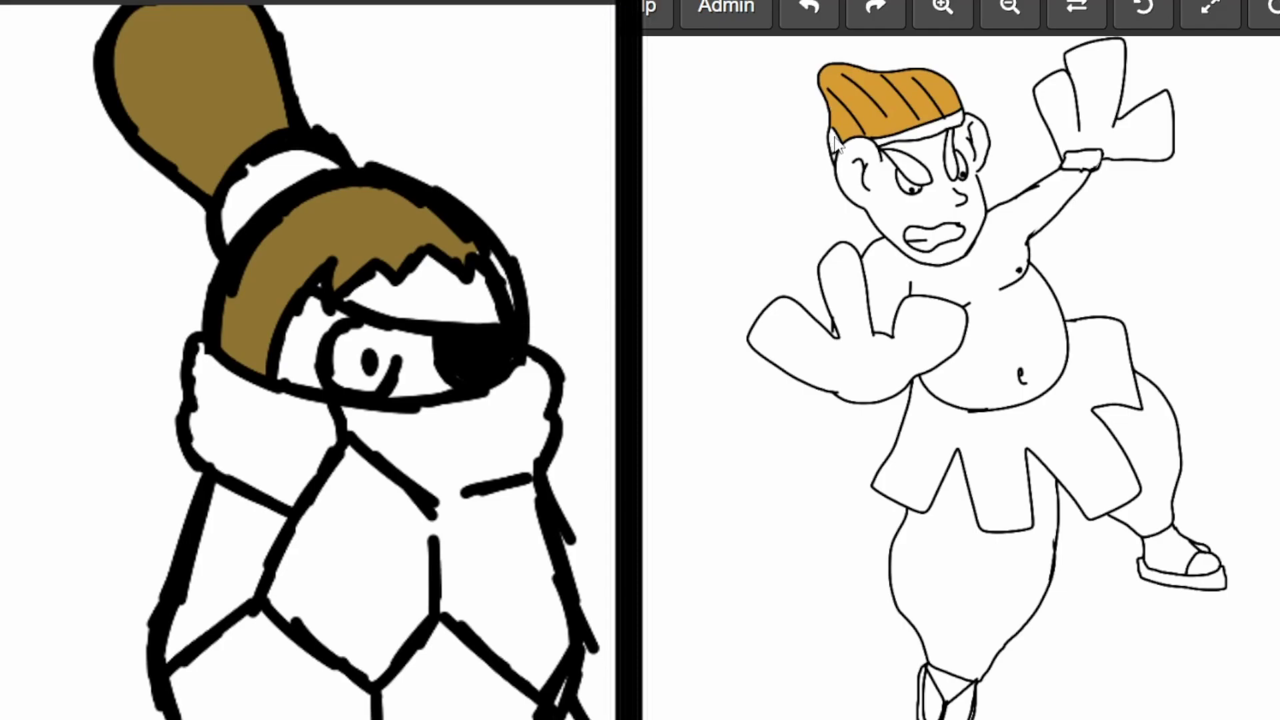
{"action": "left_click", "coordinate": [929, 139]}
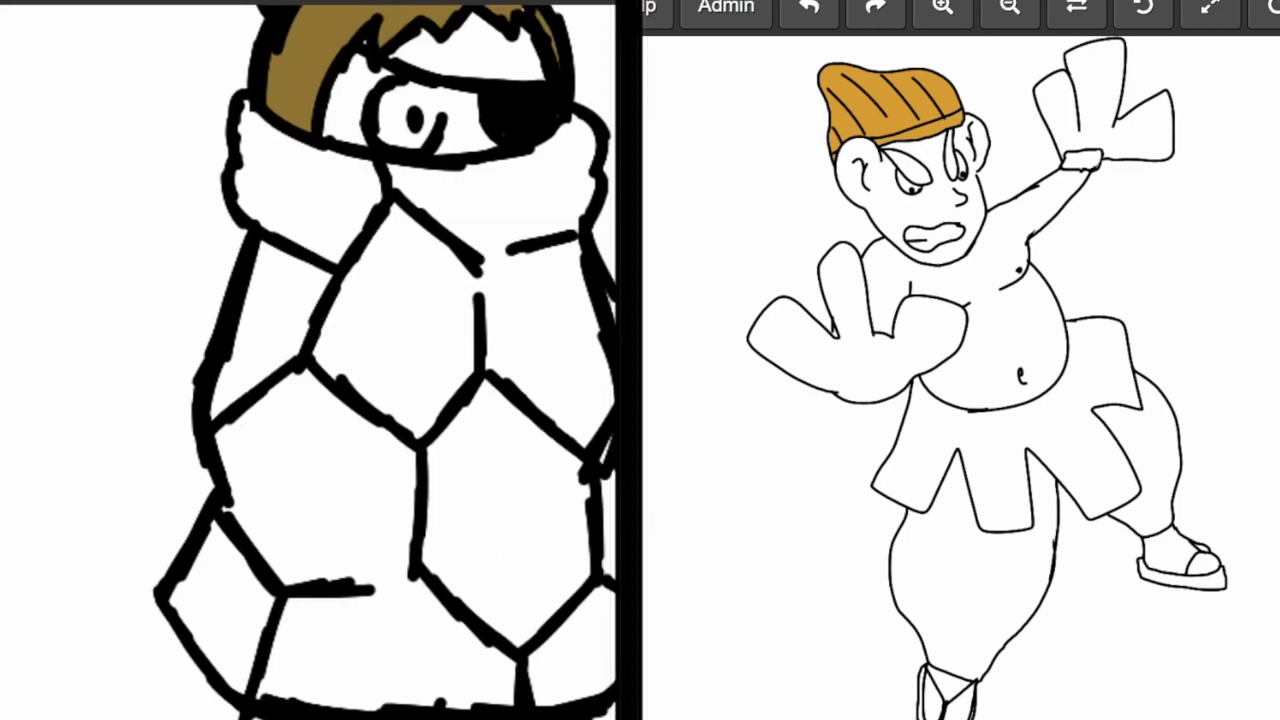
{"action": "left_click", "coordinate": [959, 168]}
{"action": "left_click", "coordinate": [915, 180]}
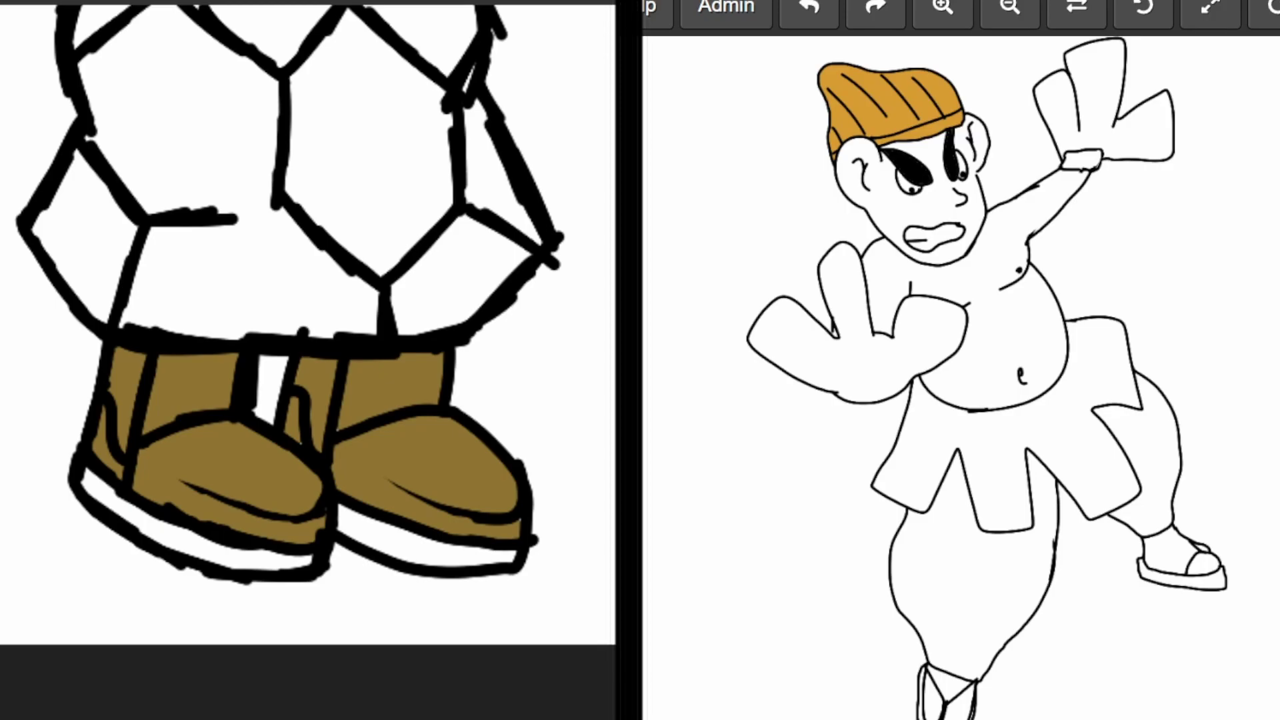
{"action": "left_click", "coordinate": [942, 212]}
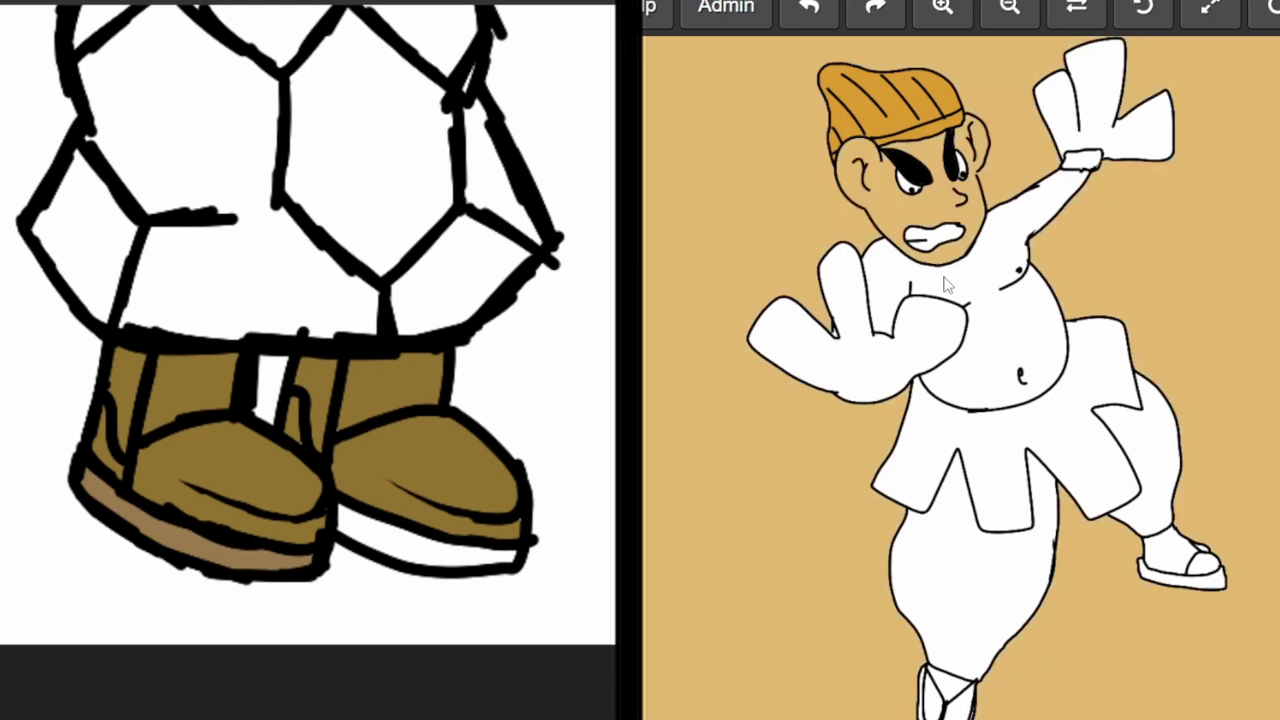
{"action": "key", "text": "ctrl+z"}
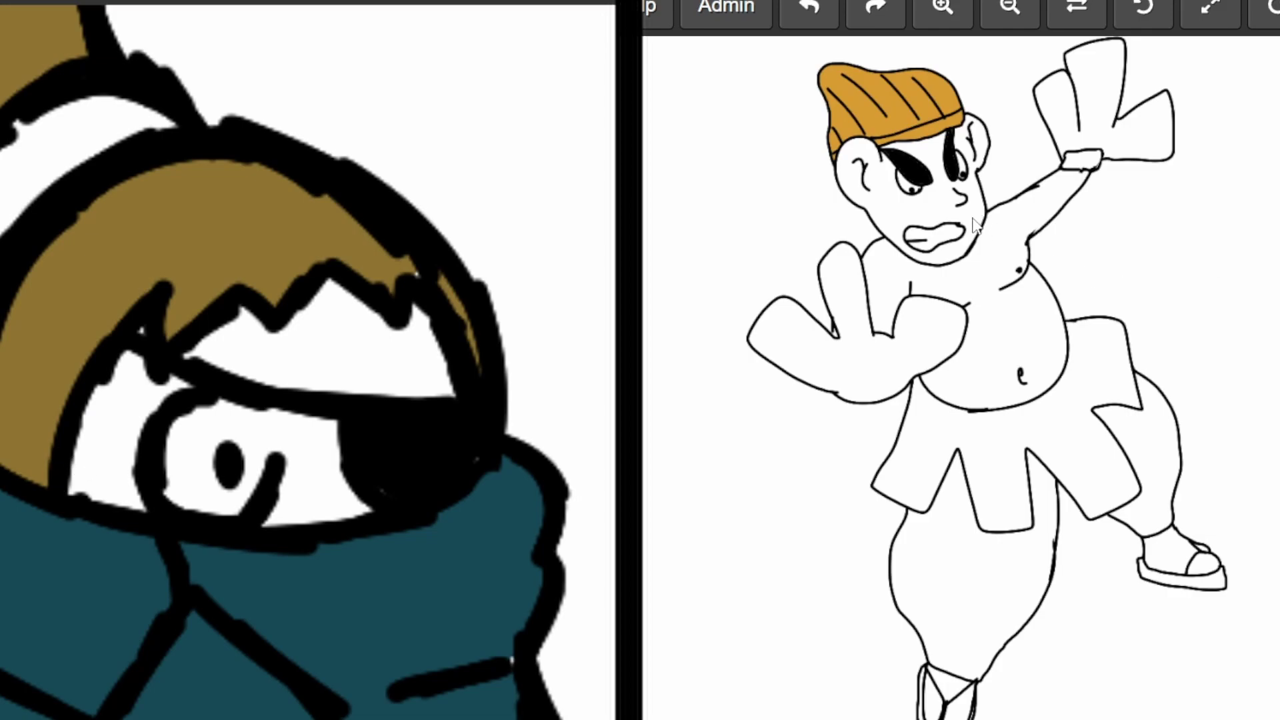
Step: Fill Hariyama's face and torso tan, both hands orange-brown, and the skirt yellow
{"action": "left_click", "coordinate": [940, 218]}
{"action": "left_click", "coordinate": [1021, 376]}
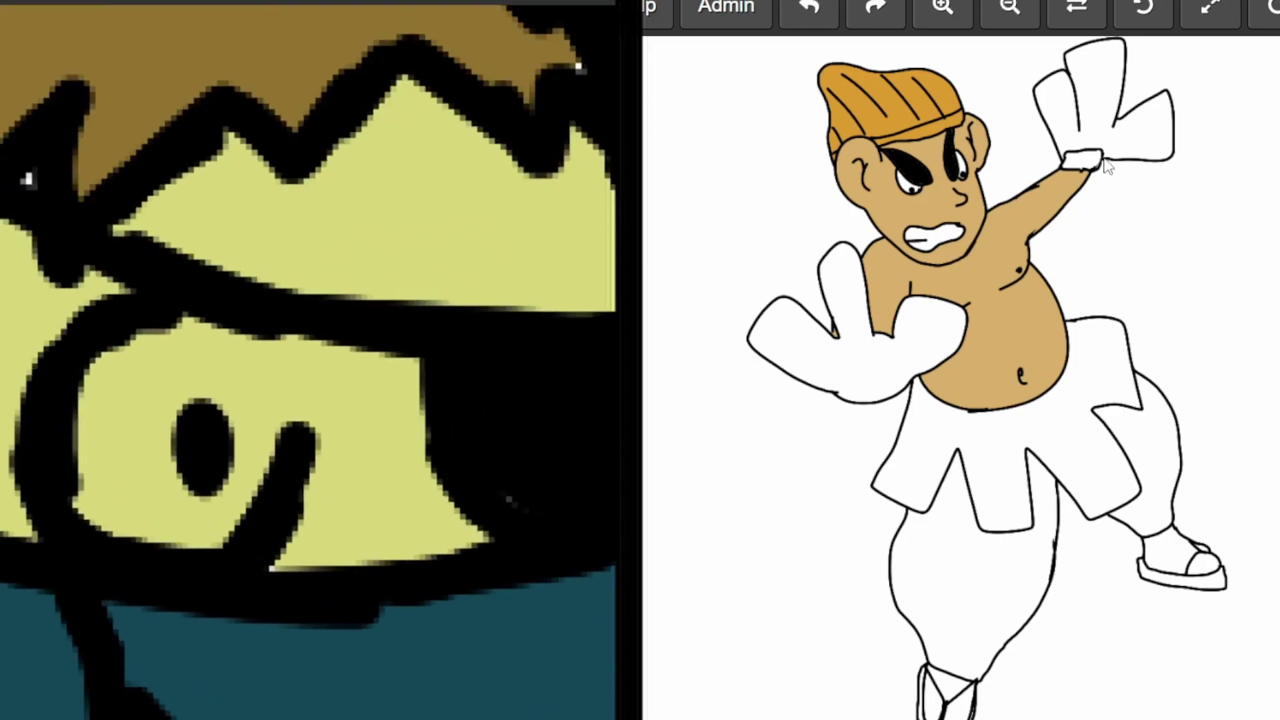
{"action": "left_click", "coordinate": [1110, 125]}
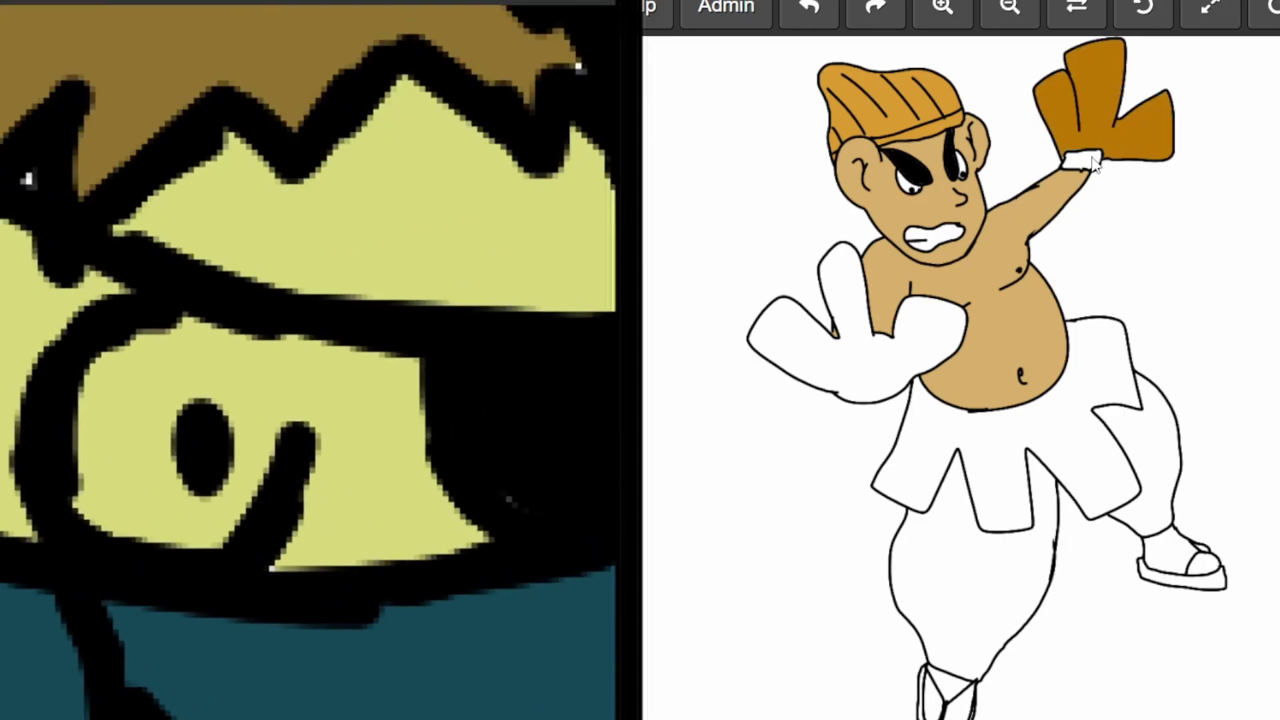
{"action": "left_click", "coordinate": [856, 374]}
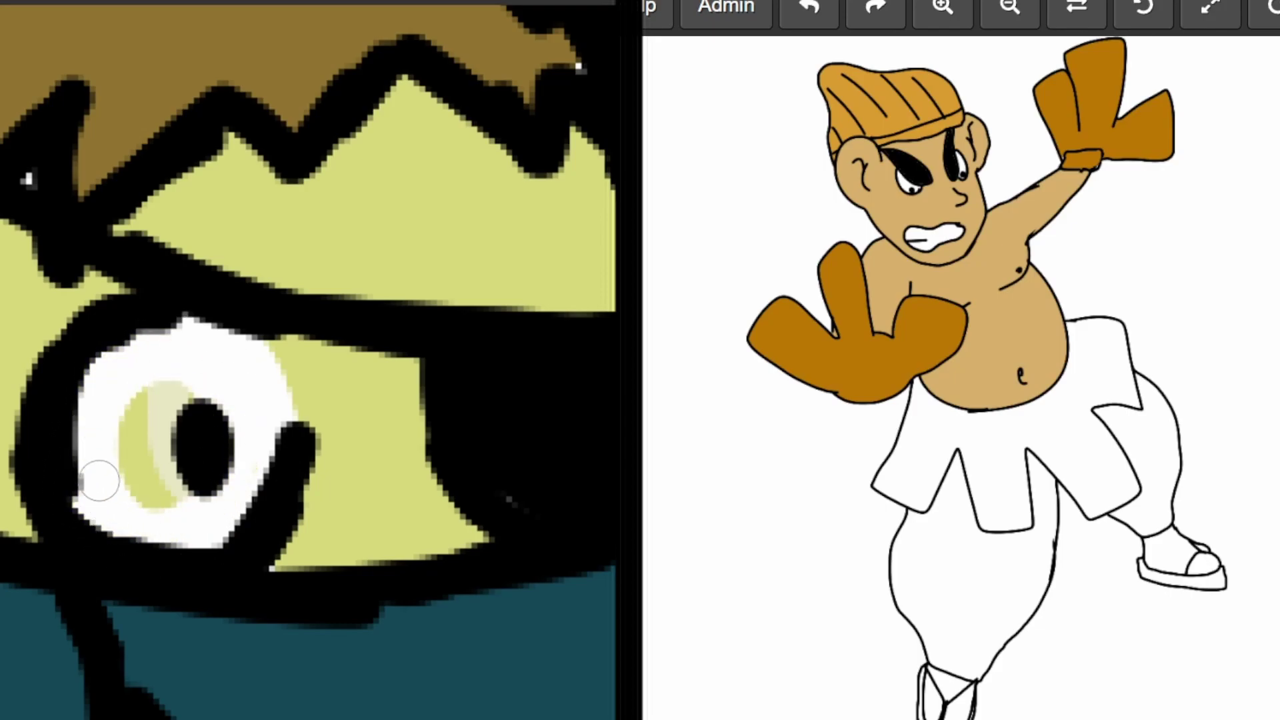
{"action": "left_click", "coordinate": [990, 445]}
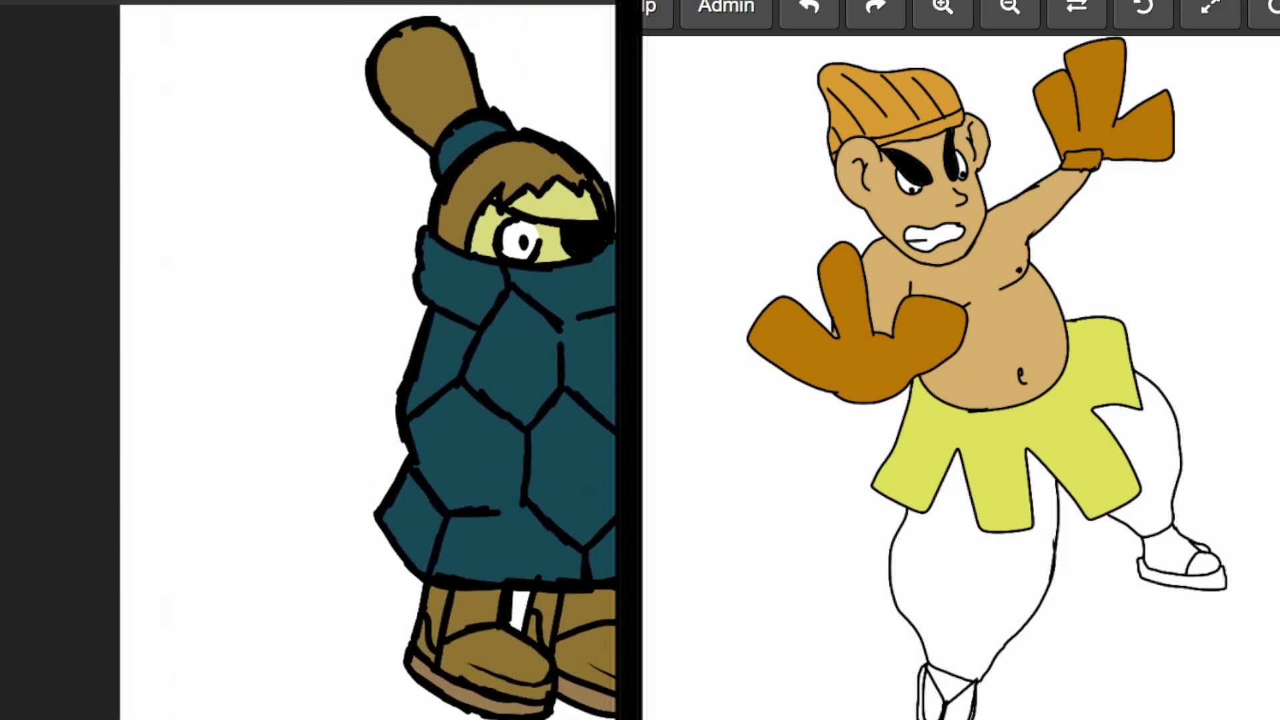
Step: Fill both of Hariyama's trouser legs blue and both feet tan
{"action": "left_click", "coordinate": [998, 592]}
{"action": "left_click", "coordinate": [1176, 481]}
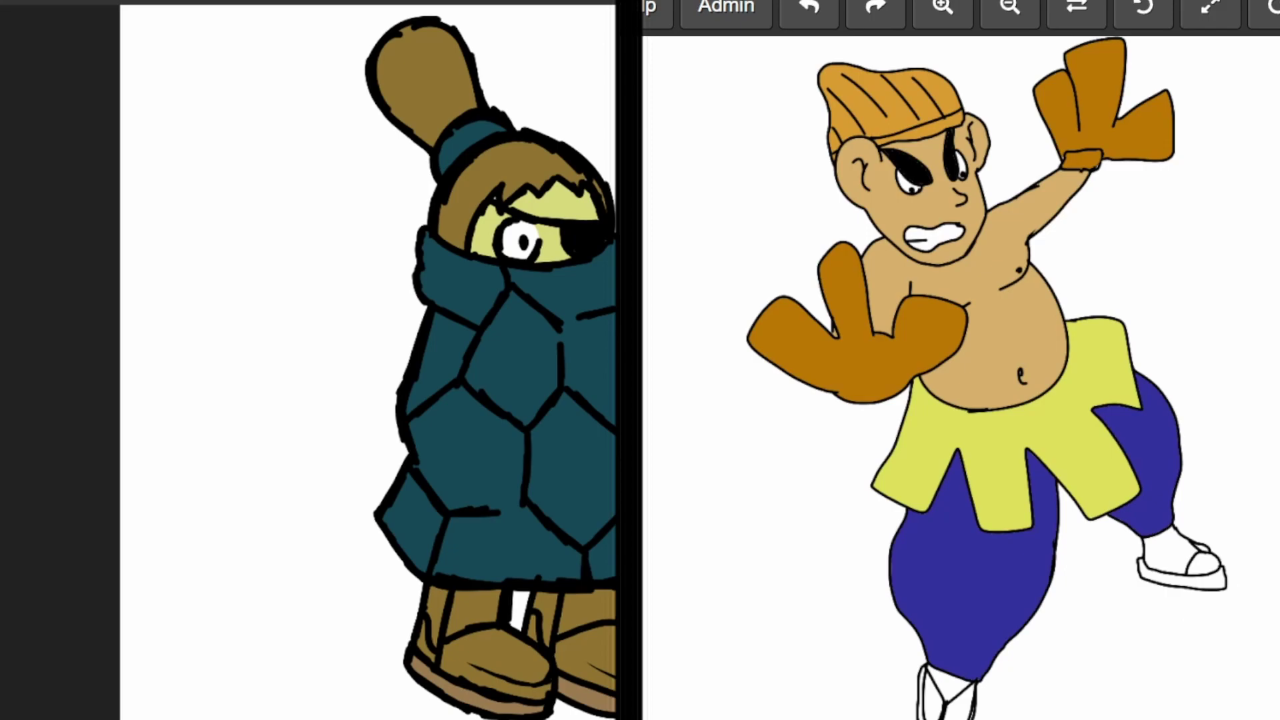
{"action": "left_click", "coordinate": [1183, 552]}
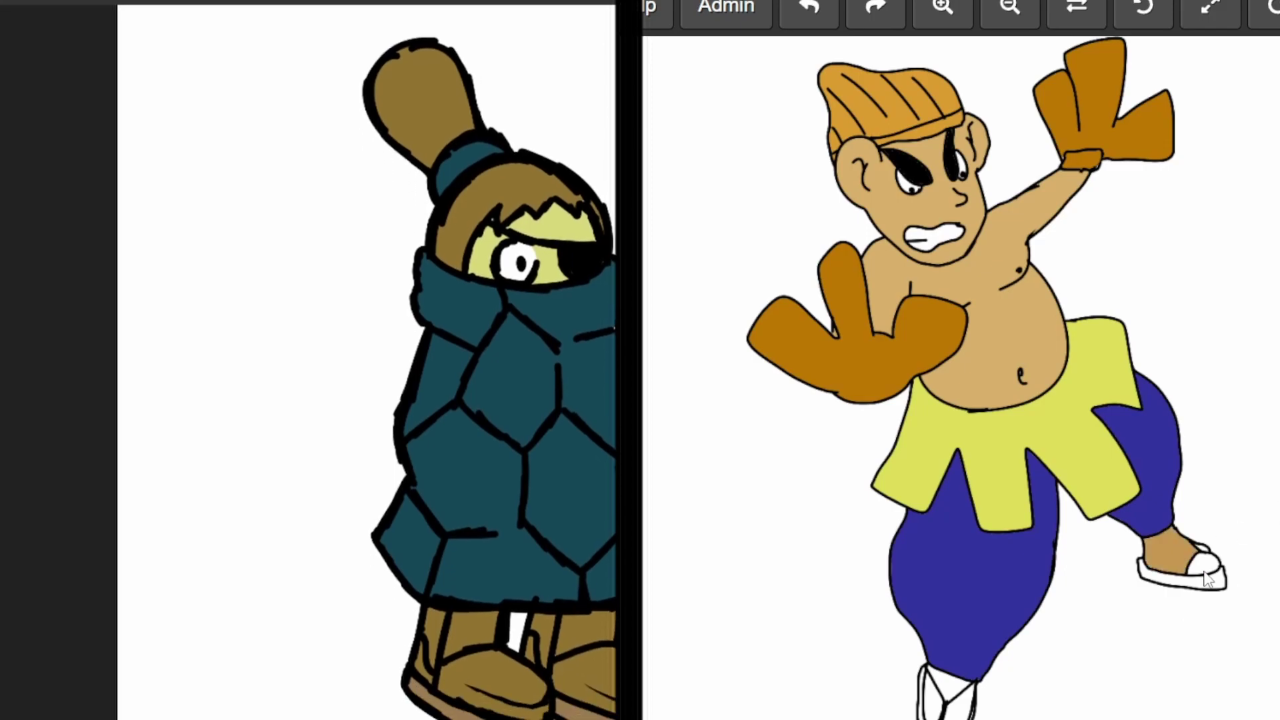
{"action": "left_click", "coordinate": [947, 693]}
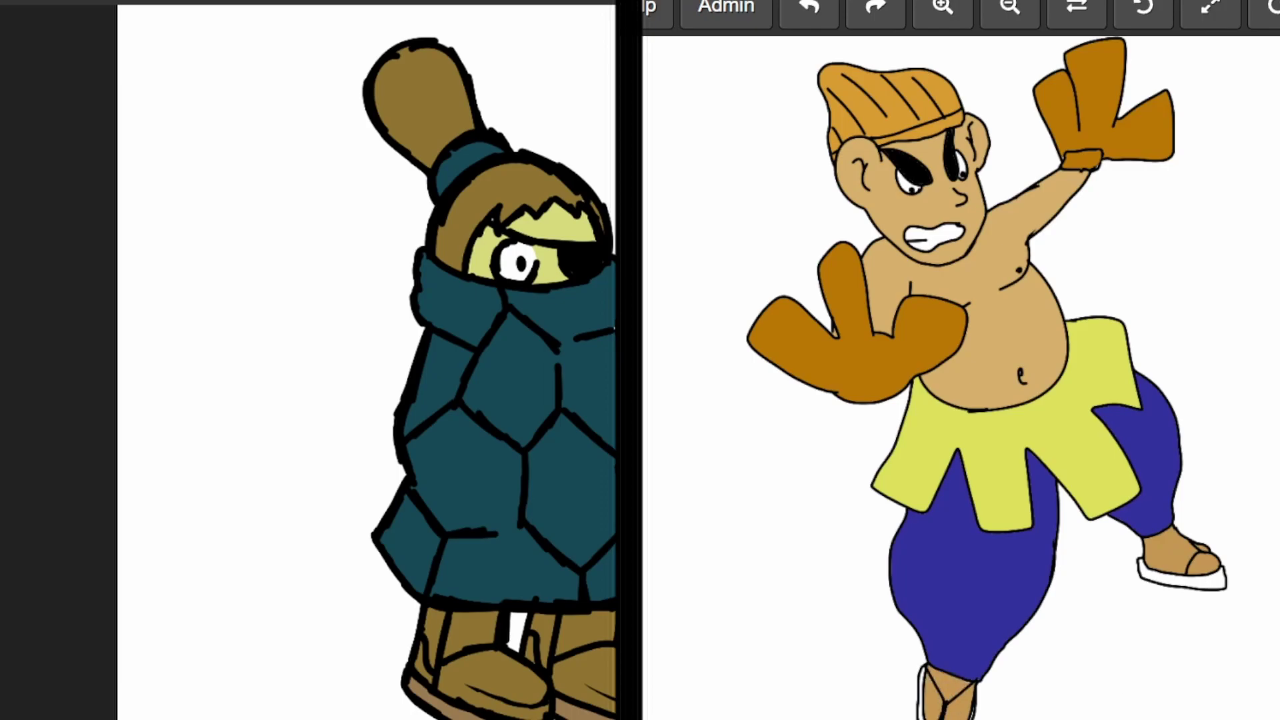
{"action": "scroll", "coordinate": [558, 332], "scroll_direction": "up", "scroll_amount": 2}
{"action": "scroll", "coordinate": [558, 332], "scroll_direction": "up", "scroll_amount": 2}
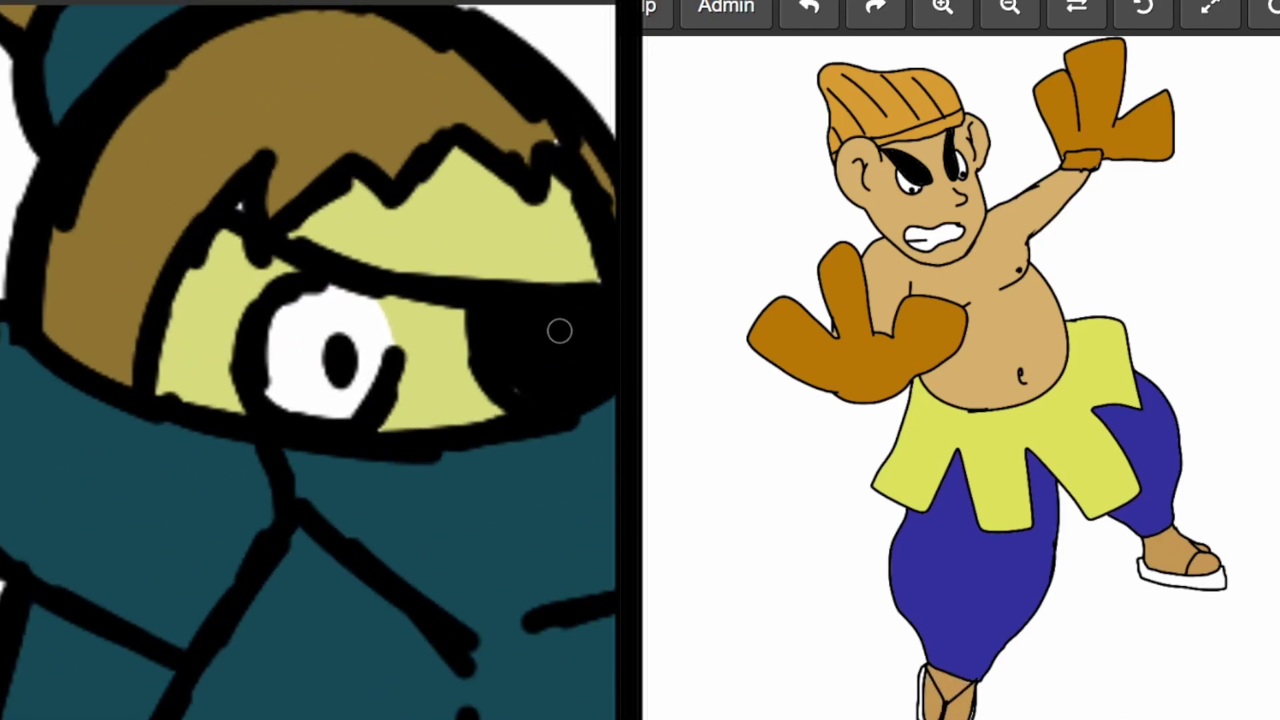
Step: Brush darker yellow shading around Roggenrola's eye
{"action": "mouse_move", "coordinate": [229, 239]}
{"action": "left_mouse_down"}
{"action": "mouse_move", "coordinate": [190, 310]}
{"action": "mouse_move", "coordinate": [239, 385]}
{"action": "left_mouse_up"}
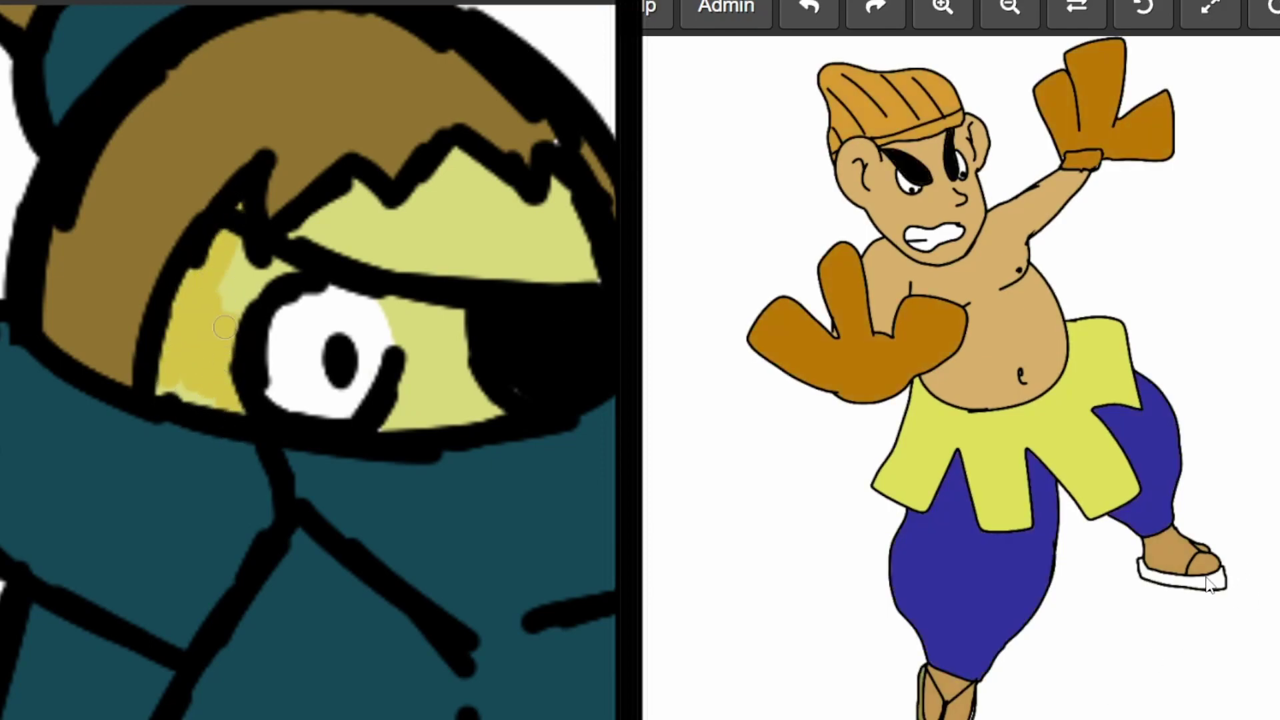
{"action": "left_click_drag", "start_coordinate": [241, 290], "coordinate": [347, 188]}
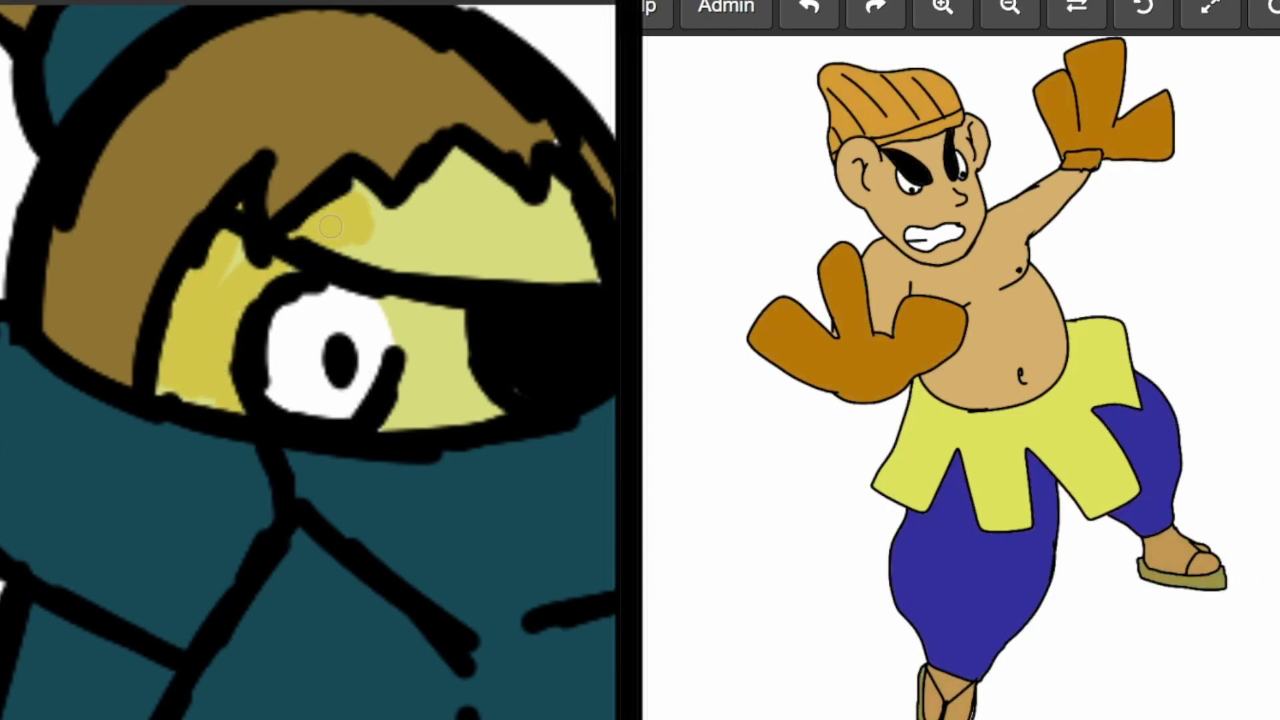
{"action": "left_click_drag", "start_coordinate": [390, 291], "coordinate": [486, 419]}
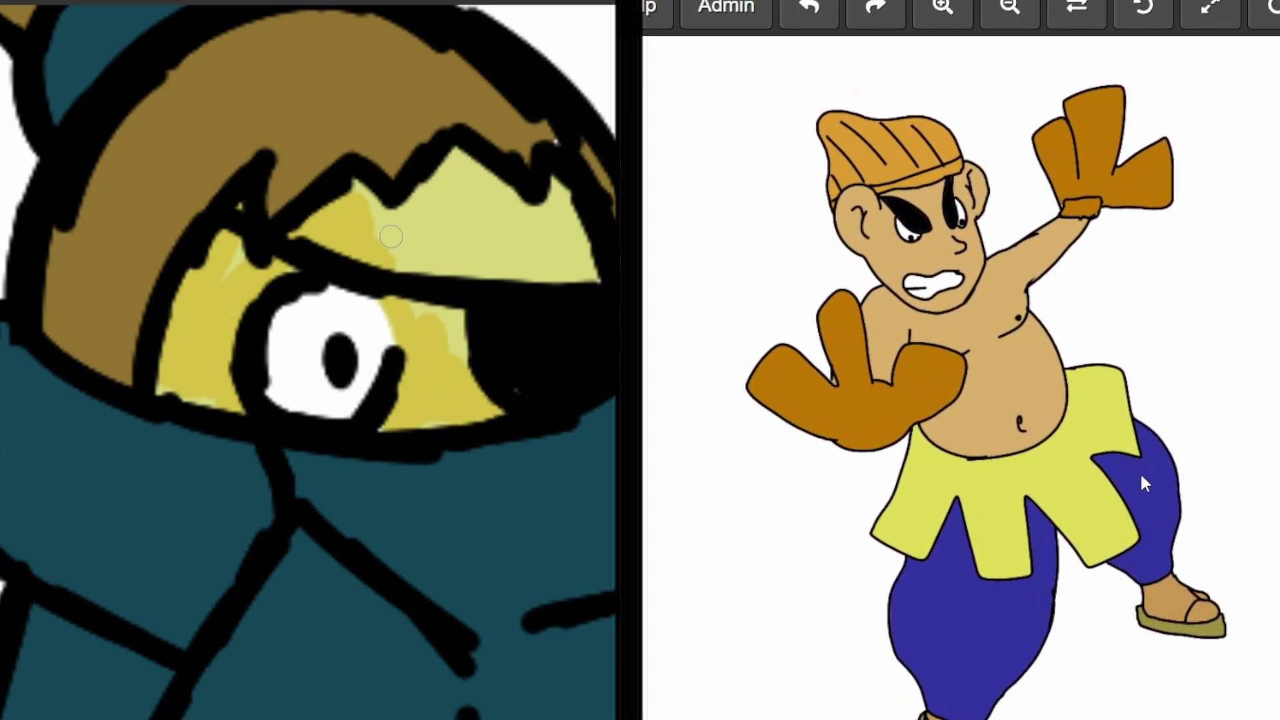
{"action": "mouse_move", "coordinate": [243, 248]}
{"action": "left_mouse_down"}
{"action": "mouse_move", "coordinate": [498, 168]}
{"action": "mouse_move", "coordinate": [556, 181]}
{"action": "left_mouse_up"}
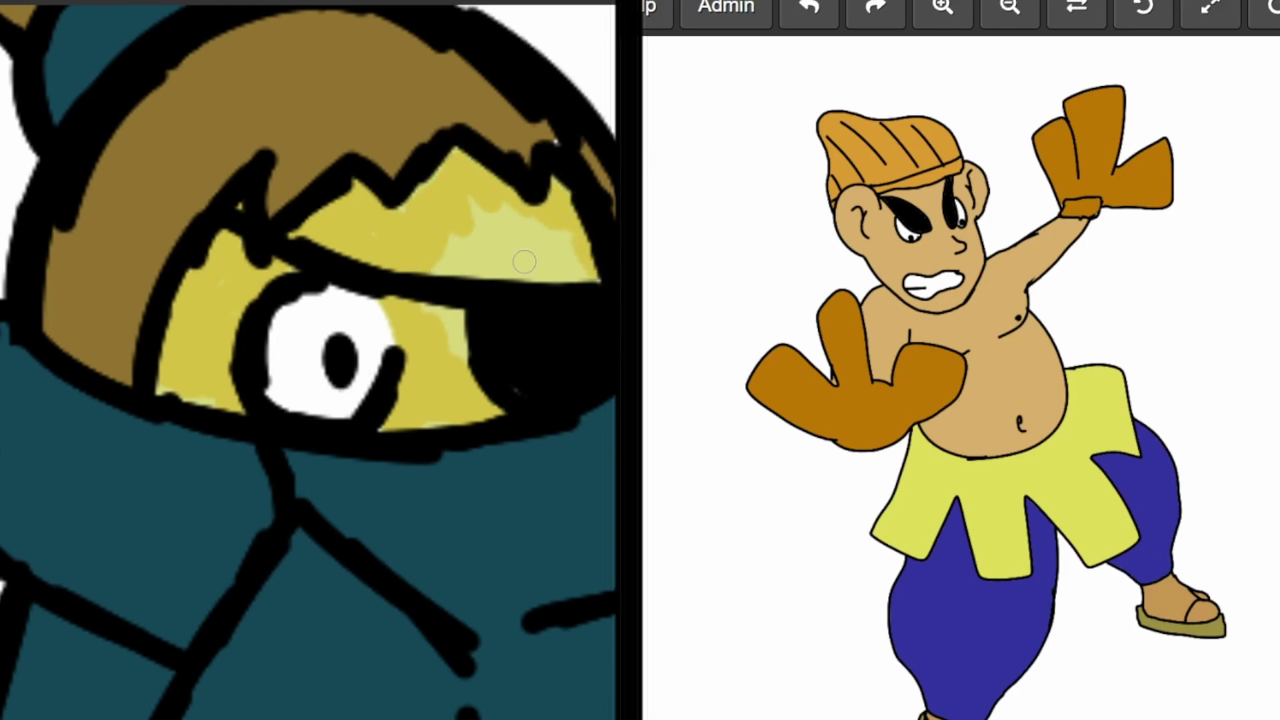
{"action": "left_click_drag", "start_coordinate": [519, 257], "coordinate": [480, 327]}
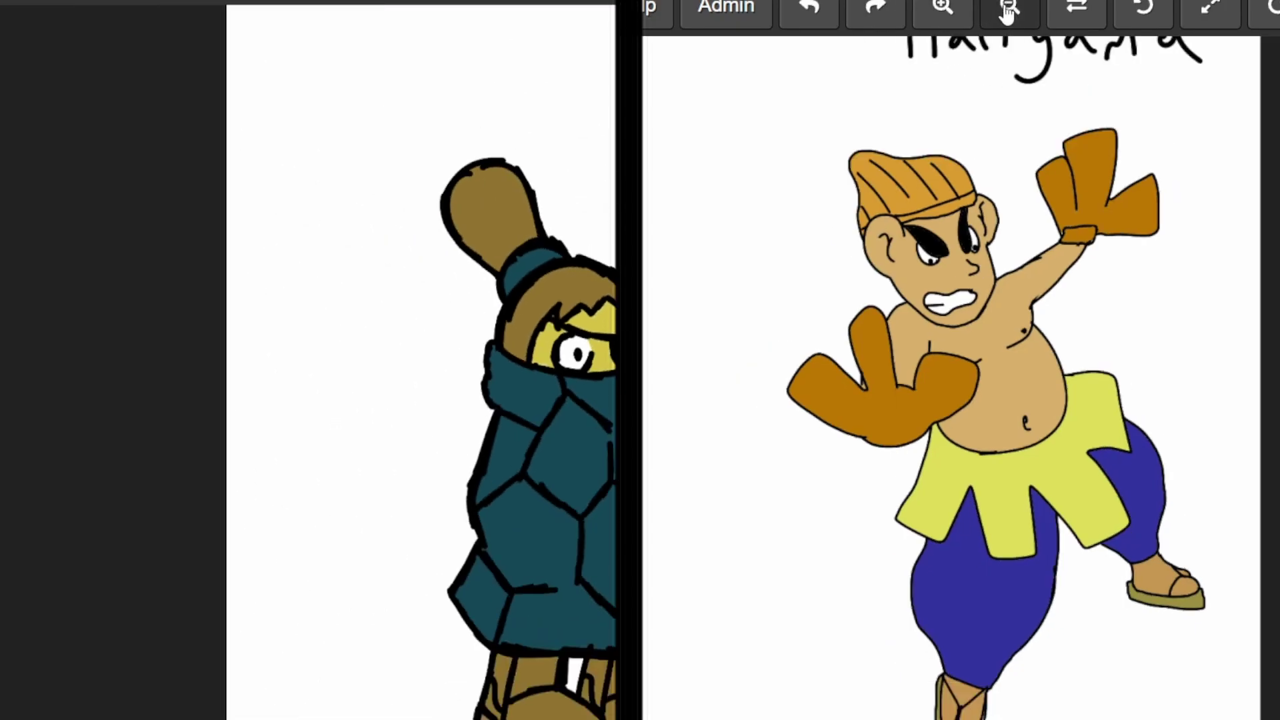
Step: Zoom out to show the whole canvas with both characters
{"action": "left_click", "coordinate": [1007, 12]}
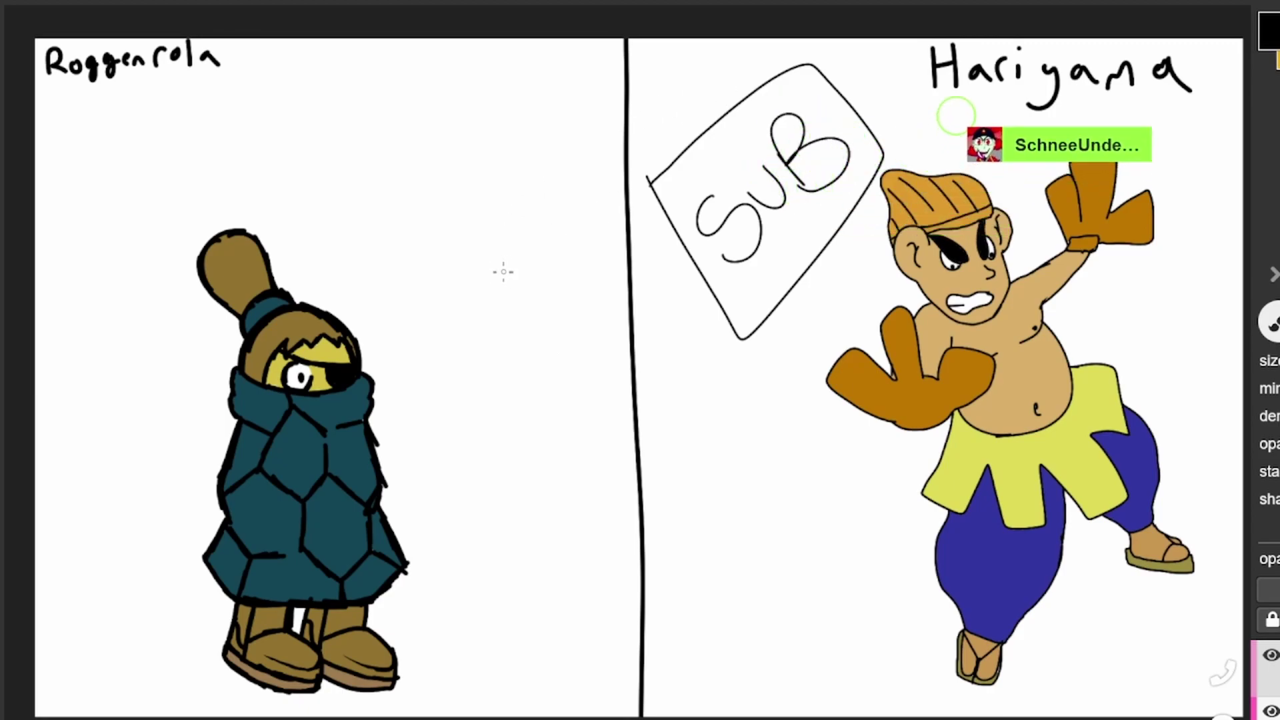
Step: Sketch a rough bell outline between the two characters, with an arrow pointing toward the SUB sign
{"action": "mouse_move", "coordinate": [503, 270]}
{"action": "left_mouse_down"}
{"action": "mouse_move", "coordinate": [464, 185]}
{"action": "mouse_move", "coordinate": [481, 140]}
{"action": "mouse_move", "coordinate": [544, 163]}
{"action": "mouse_move", "coordinate": [567, 202]}
{"action": "left_mouse_up"}
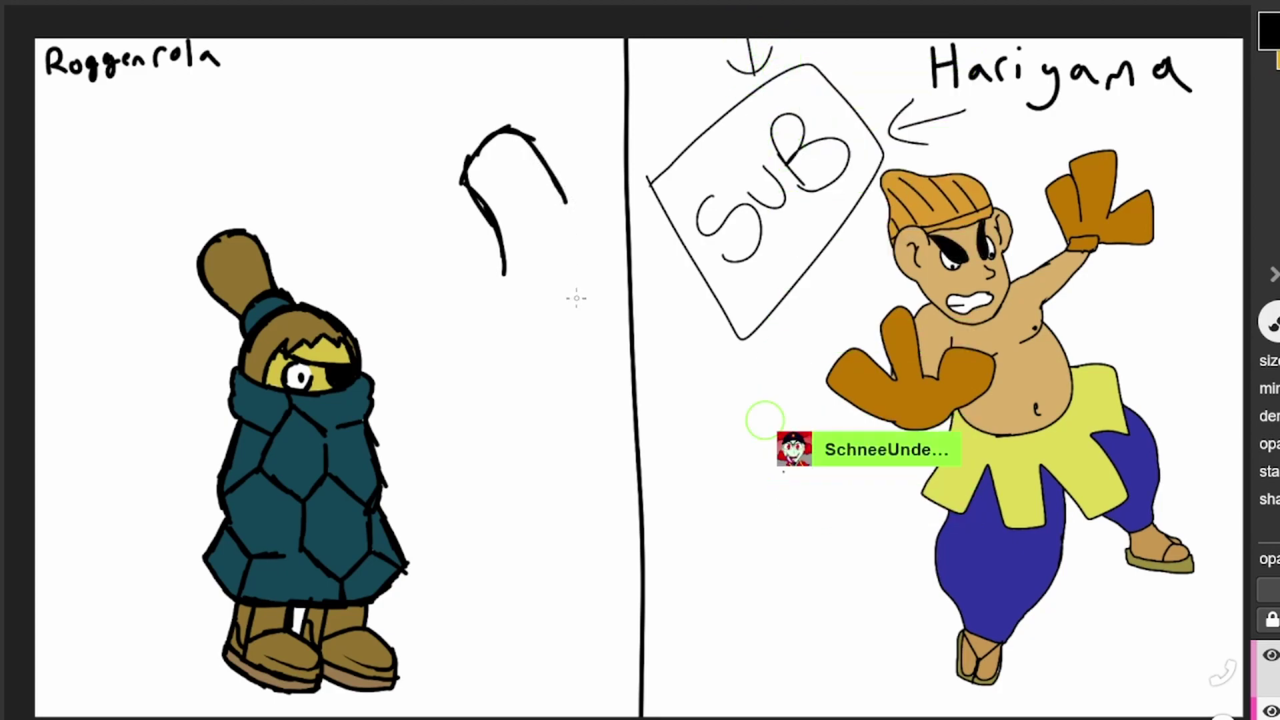
{"action": "mouse_move", "coordinate": [575, 299]}
{"action": "left_mouse_down"}
{"action": "mouse_move", "coordinate": [537, 256]}
{"action": "mouse_move", "coordinate": [596, 189]}
{"action": "mouse_move", "coordinate": [620, 220]}
{"action": "mouse_move", "coordinate": [612, 263]}
{"action": "mouse_move", "coordinate": [576, 300]}
{"action": "left_mouse_up"}
{"action": "left_click_drag", "start_coordinate": [620, 236], "coordinate": [652, 268]}
{"action": "mouse_move", "coordinate": [652, 268]}
{"action": "left_mouse_down"}
{"action": "mouse_move", "coordinate": [633, 324]}
{"action": "mouse_move", "coordinate": [584, 341]}
{"action": "mouse_move", "coordinate": [577, 358]}
{"action": "left_mouse_up"}
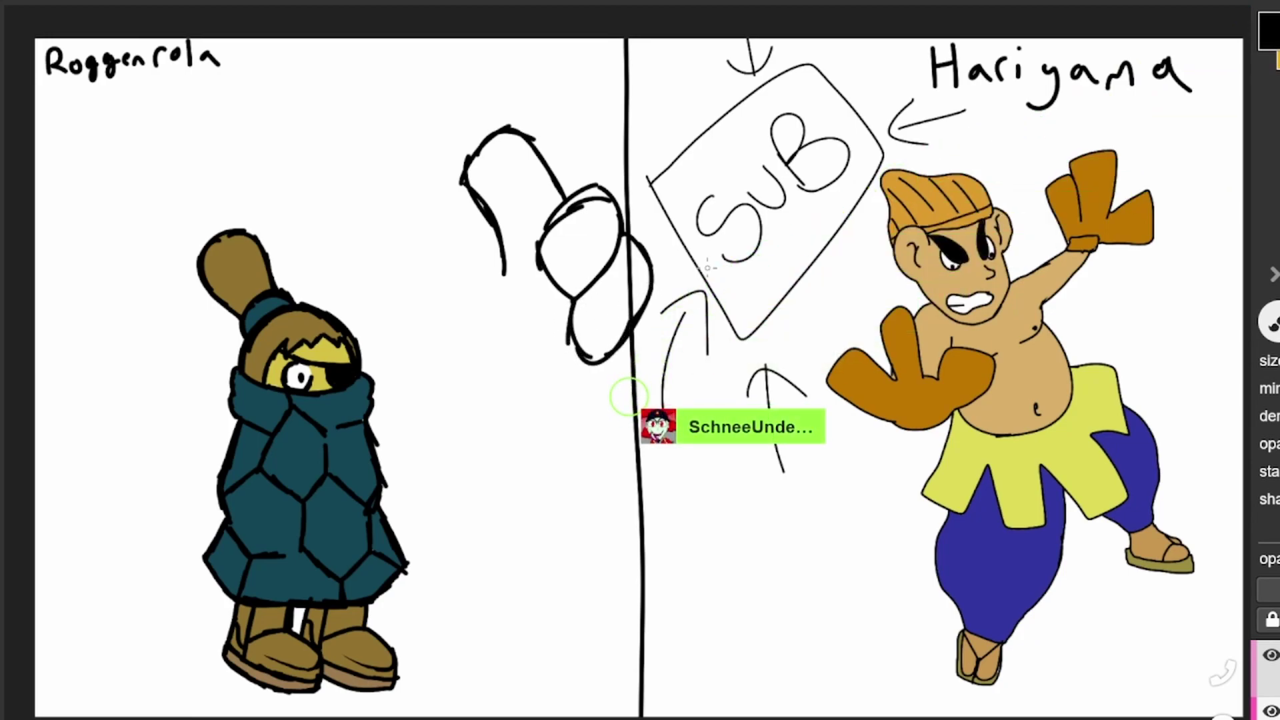